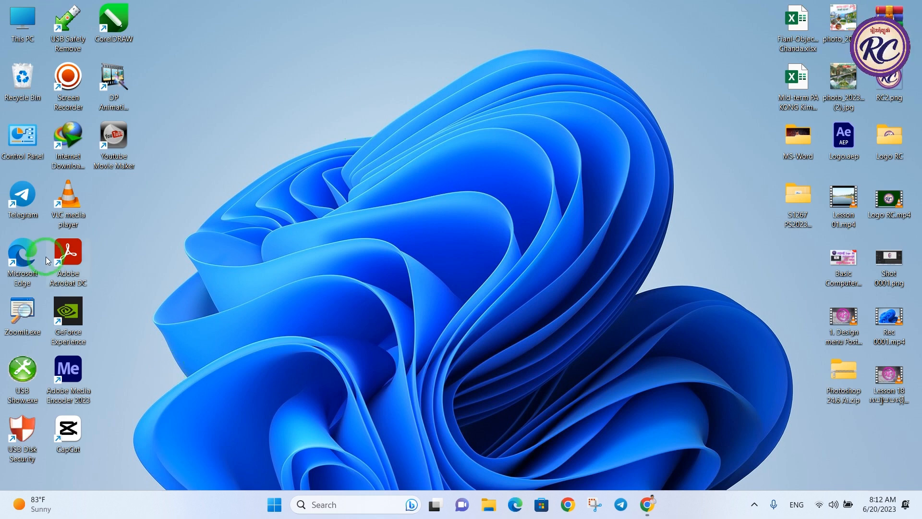
- Uninstall Adobe Photoshop 2023 through Control Panel's Programs and Features, removing its preferences, and close the uninstaller
{"action": "double_click", "coordinate": [26, 136]}
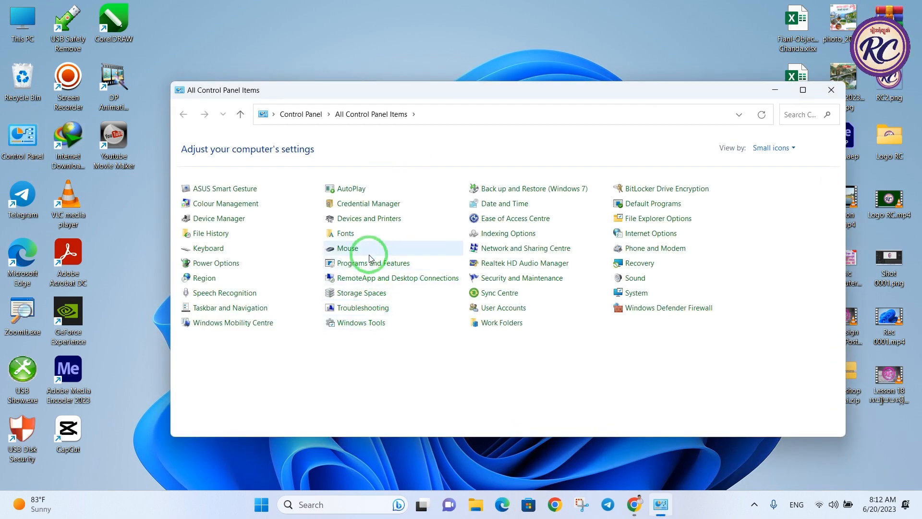
{"action": "left_click", "coordinate": [380, 267]}
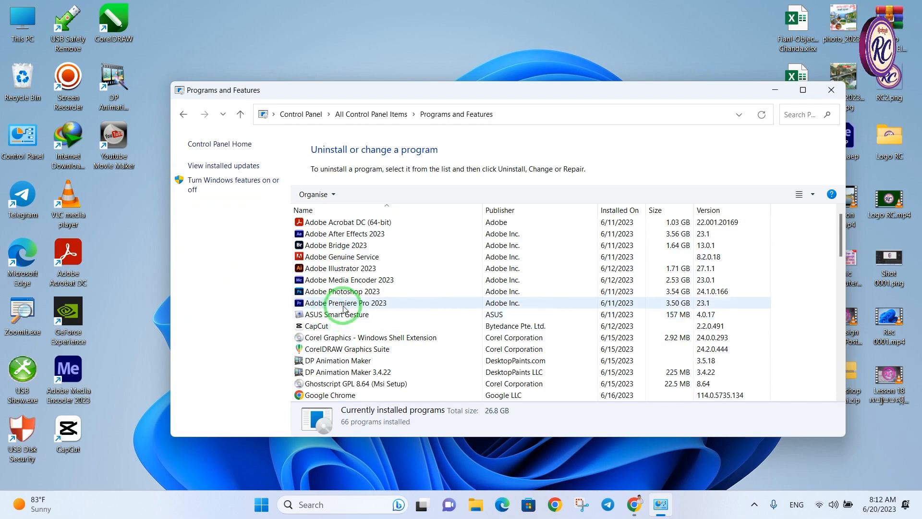
{"action": "left_click", "coordinate": [348, 292]}
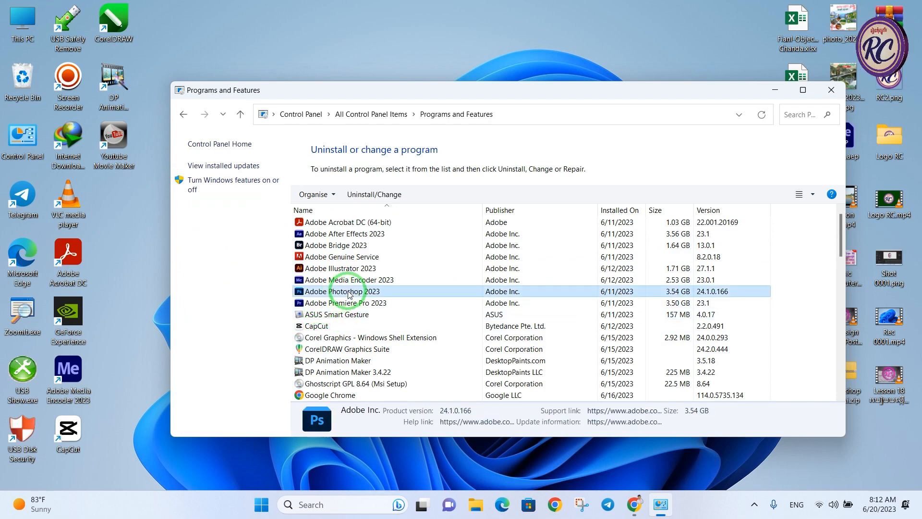
{"action": "left_click", "coordinate": [374, 194]}
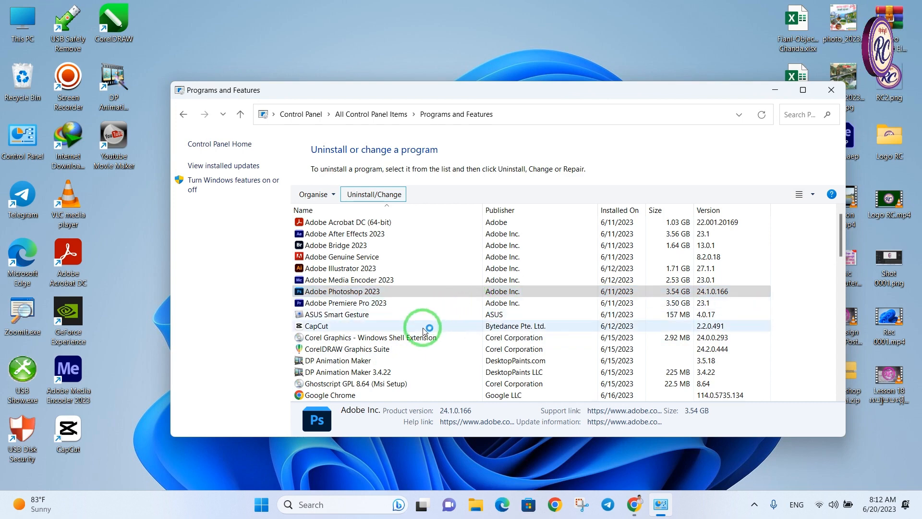
{"action": "left_click", "coordinate": [776, 89]}
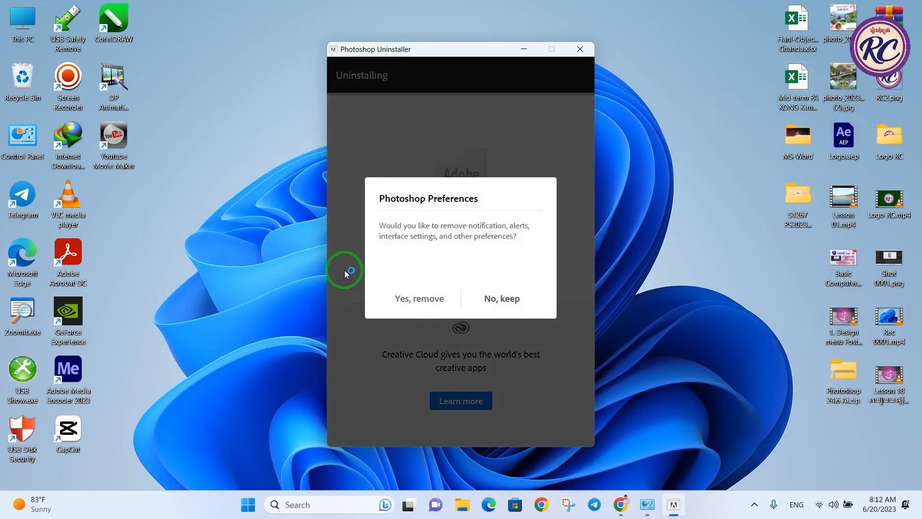
{"action": "left_click", "coordinate": [416, 302]}
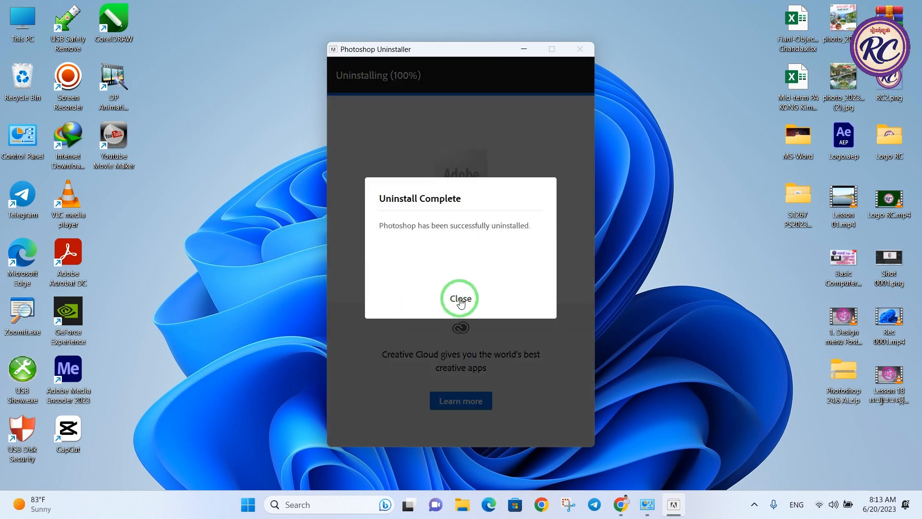
{"action": "left_click", "coordinate": [460, 298]}
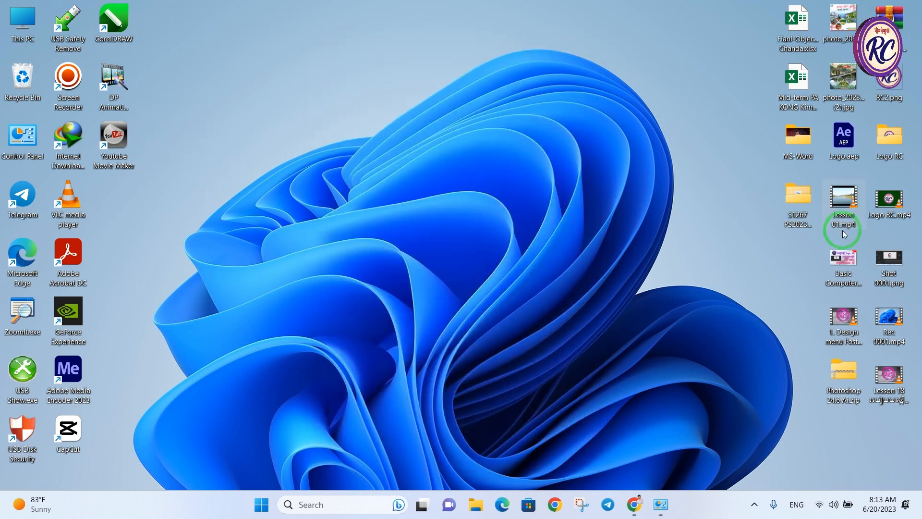
- Run the Adobe Photoshop (Beta).exe installer from the desktop folder S1267 PS2023 24.6beta
{"action": "left_click", "coordinate": [793, 192]}
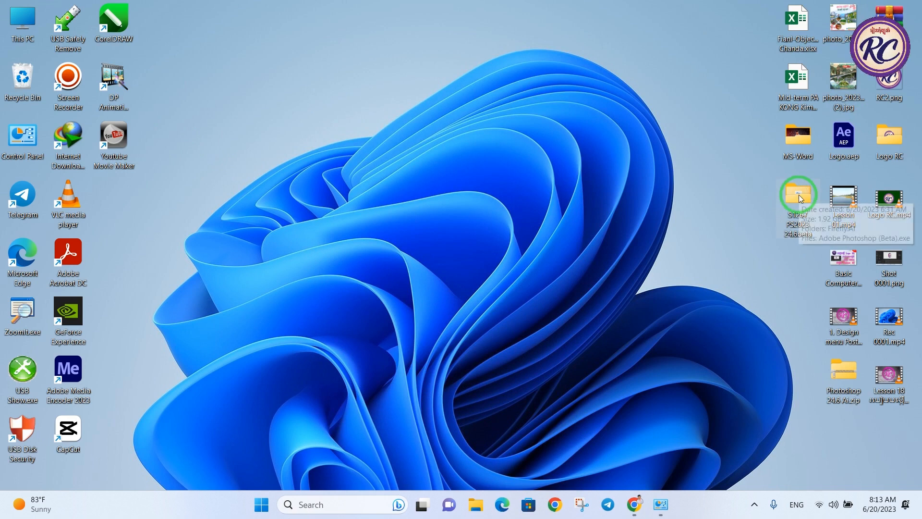
{"action": "double_click", "coordinate": [799, 195]}
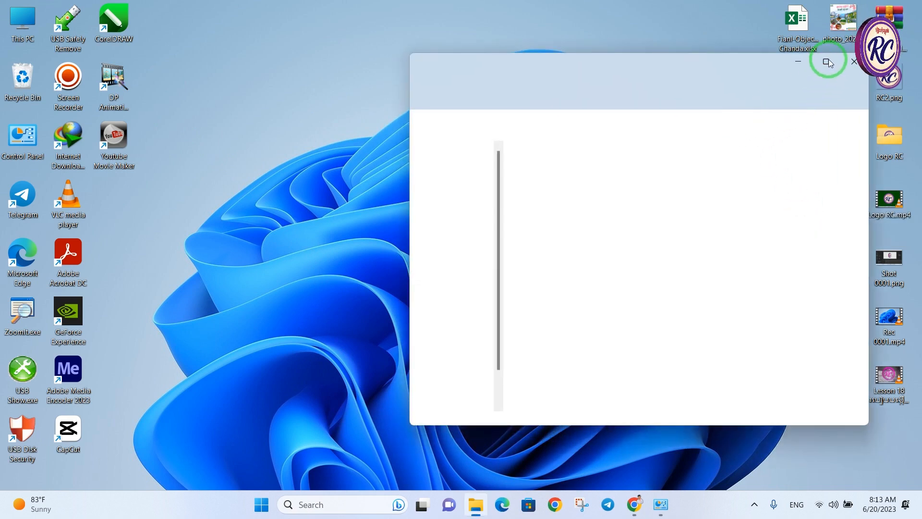
{"action": "left_click", "coordinate": [827, 66]}
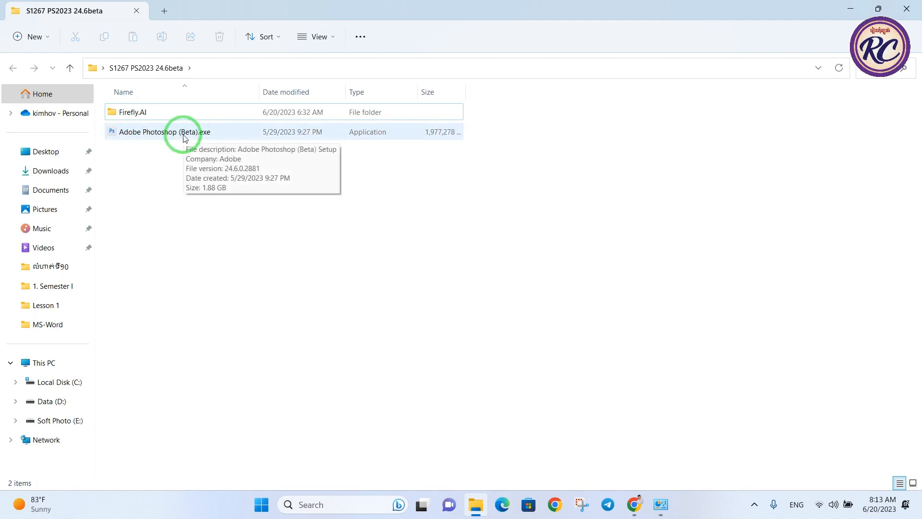
{"action": "left_click", "coordinate": [148, 137]}
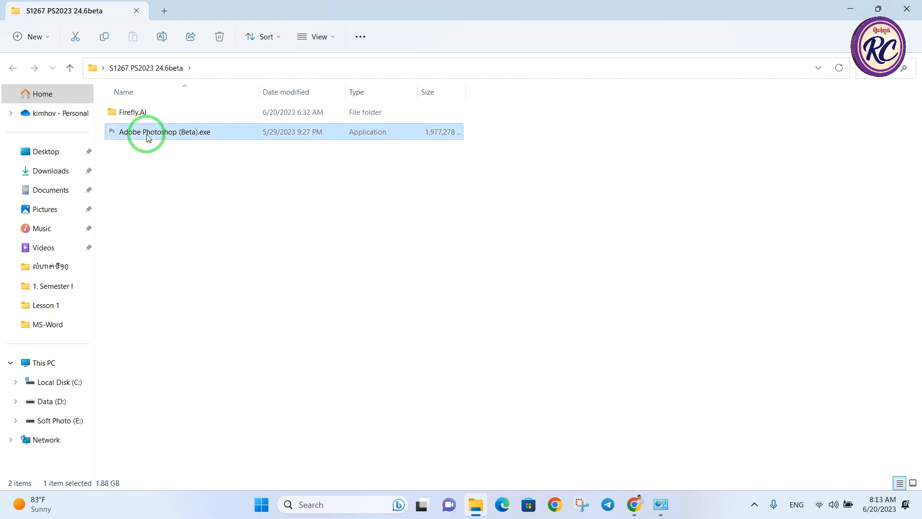
{"action": "right_click", "coordinate": [149, 138]}
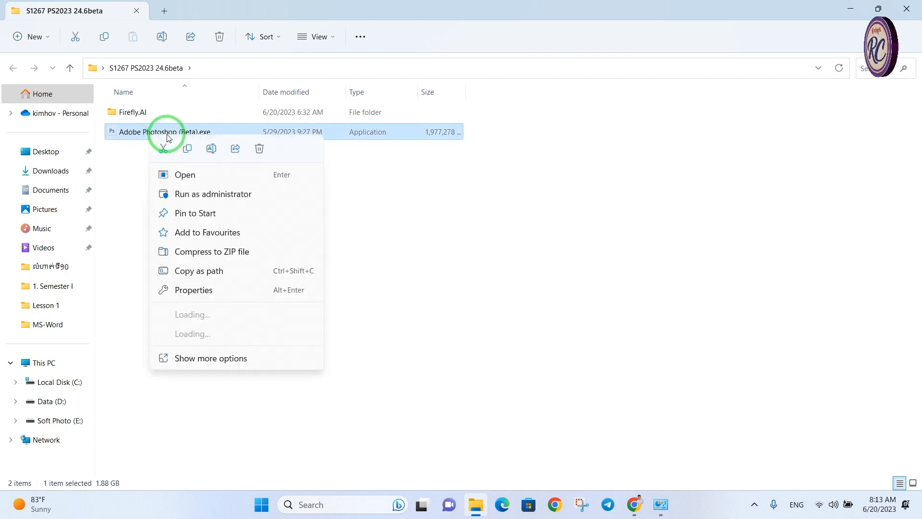
{"action": "left_click", "coordinate": [186, 175]}
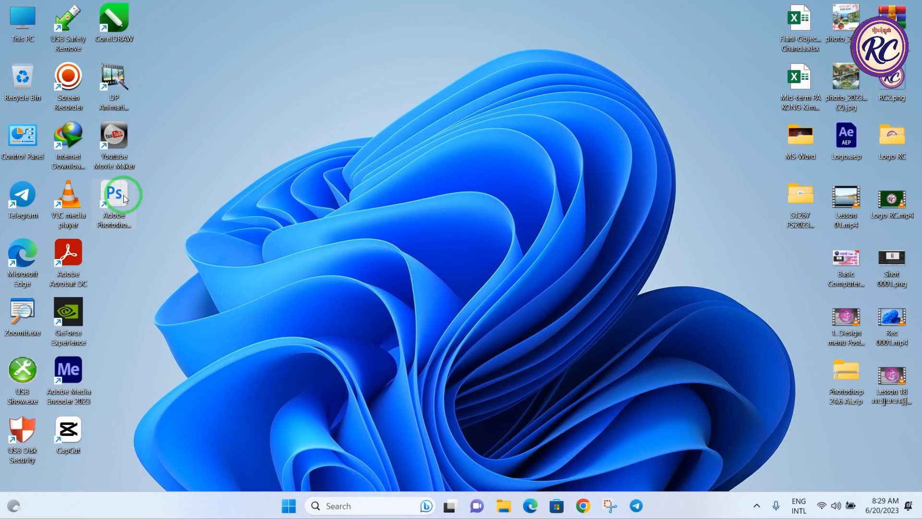
- Launch Adobe Photoshop (Beta) from the desktop and start signing in to the Adobe account
{"action": "double_click", "coordinate": [123, 195]}
{"action": "left_click", "coordinate": [120, 258]}
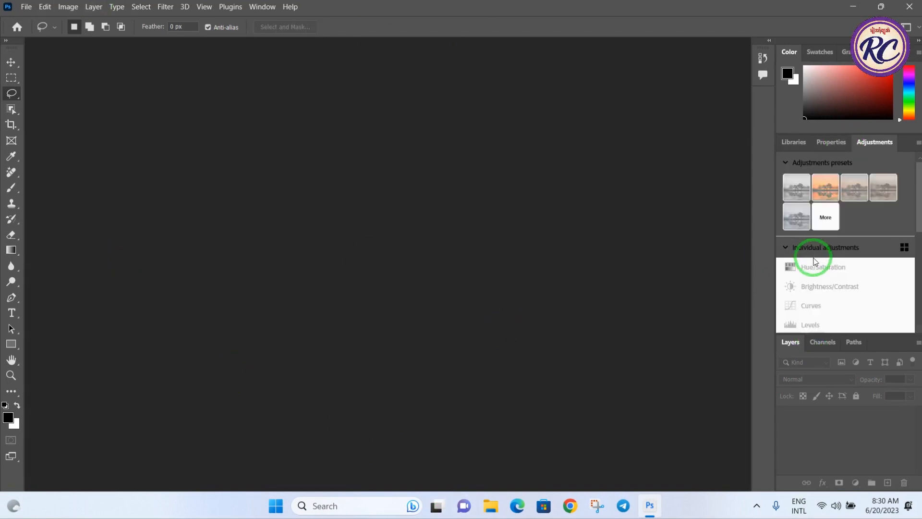
{"action": "left_click", "coordinate": [263, 6]}
{"action": "left_click", "coordinate": [269, 6]}
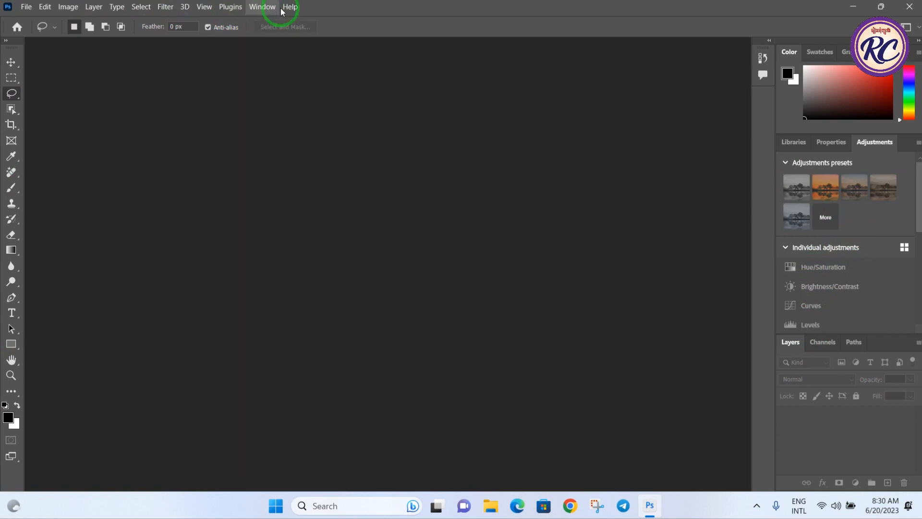
{"action": "left_click", "coordinate": [290, 6]}
{"action": "left_click", "coordinate": [305, 121]}
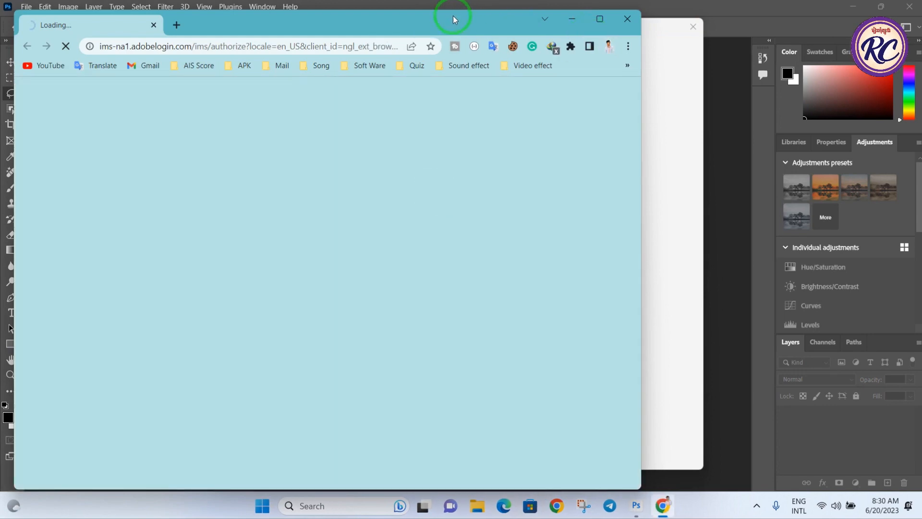
- Sign in on the Adobe page with the saved account e-mail, return to Photoshop (Beta) and check the signed-in account
{"action": "left_click_drag", "start_coordinate": [452, 17], "coordinate": [613, 1]}
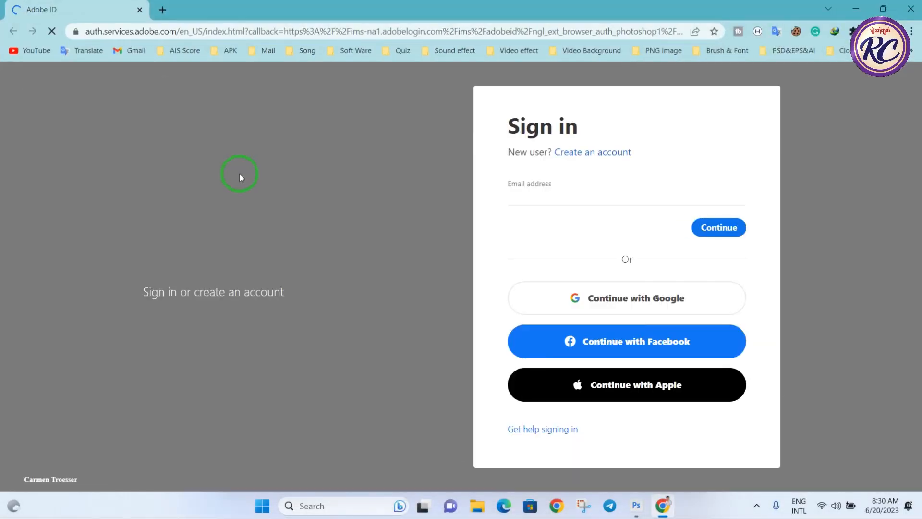
{"action": "left_click", "coordinate": [531, 187]}
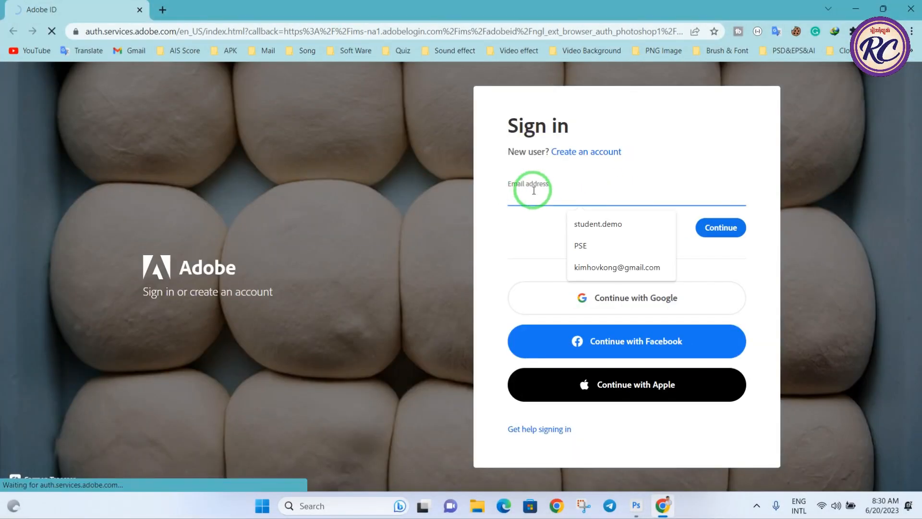
{"action": "left_click", "coordinate": [626, 268]}
{"action": "left_click", "coordinate": [722, 228]}
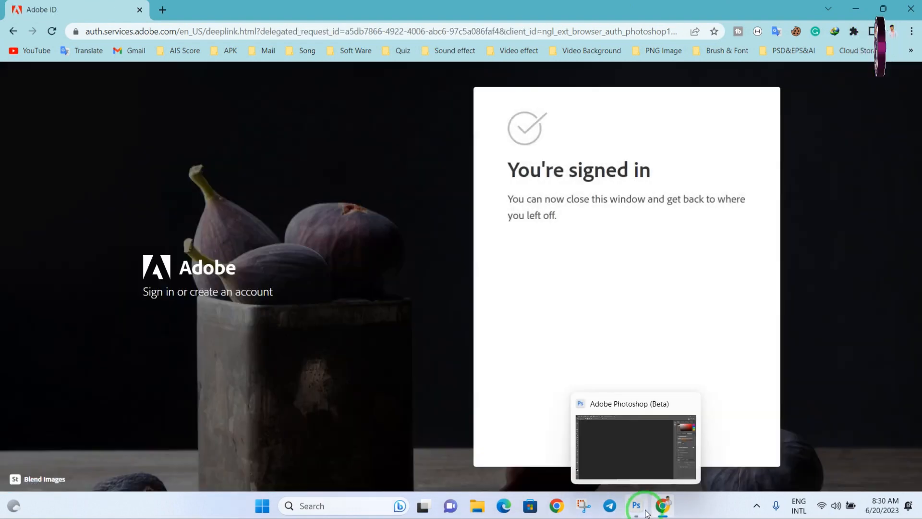
{"action": "left_click", "coordinate": [644, 510]}
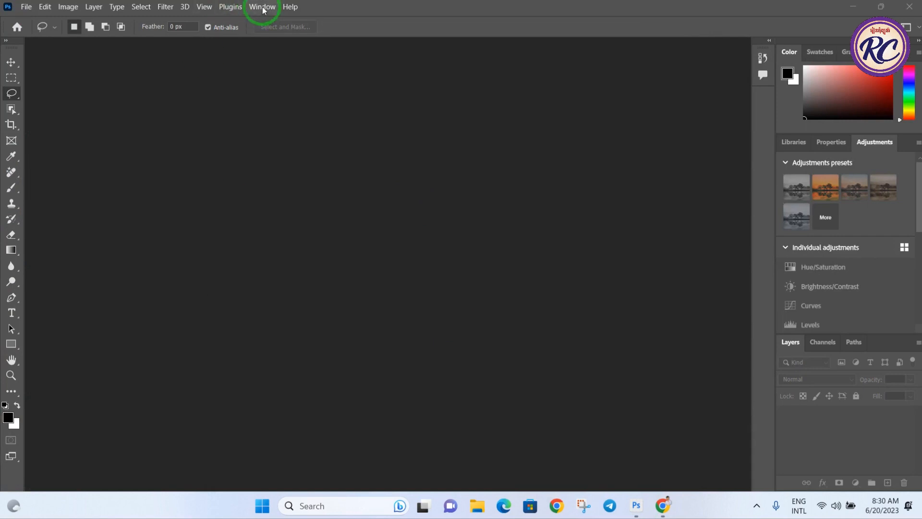
{"action": "left_click", "coordinate": [287, 8]}
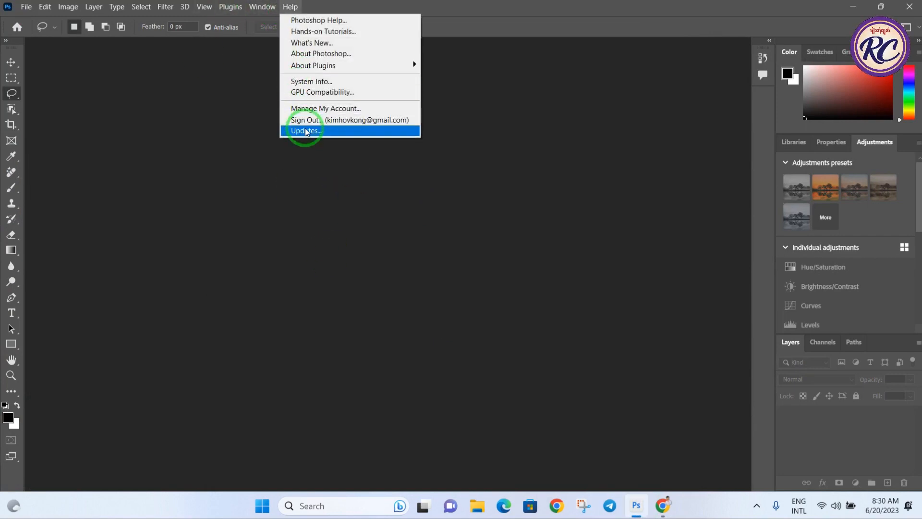
- Open the image 2018-07-18_20-56-49.png from the Bird2 folder and dismiss the Generative Fill introduction
{"action": "left_click", "coordinate": [26, 6]}
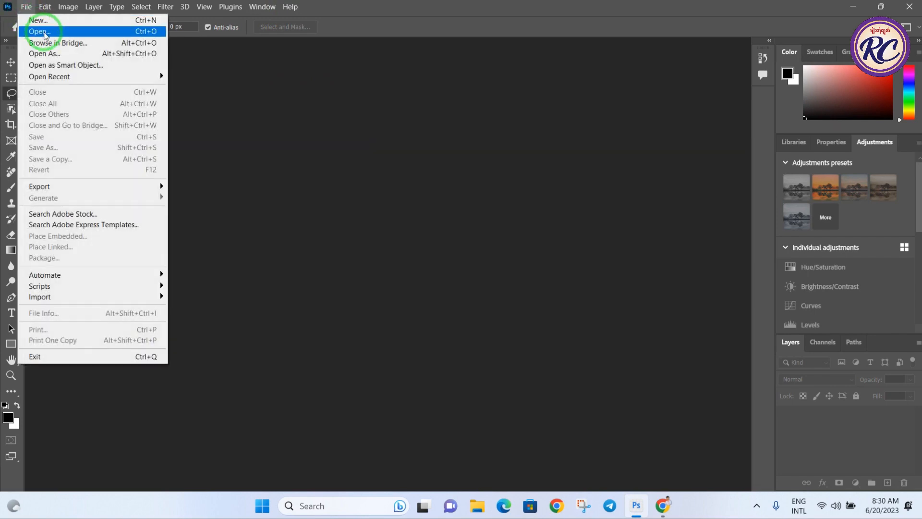
{"action": "left_click", "coordinate": [45, 34]}
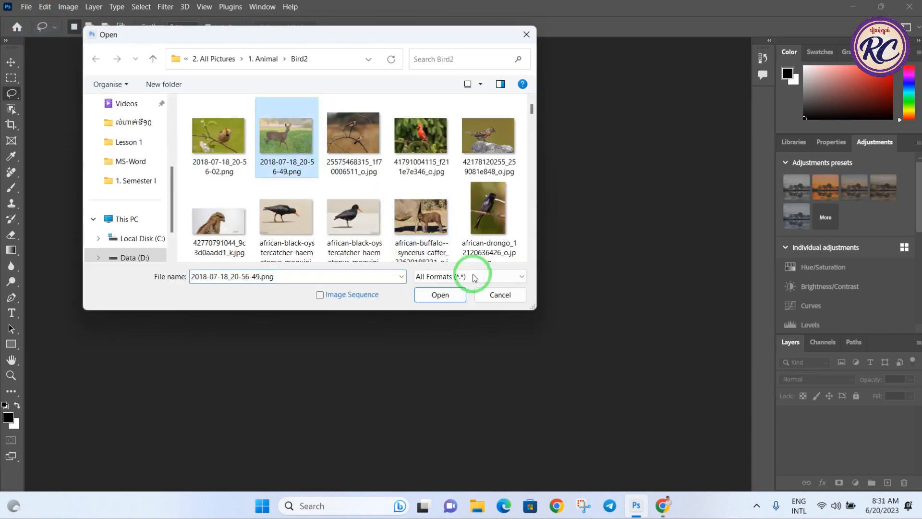
{"action": "left_click", "coordinate": [442, 296]}
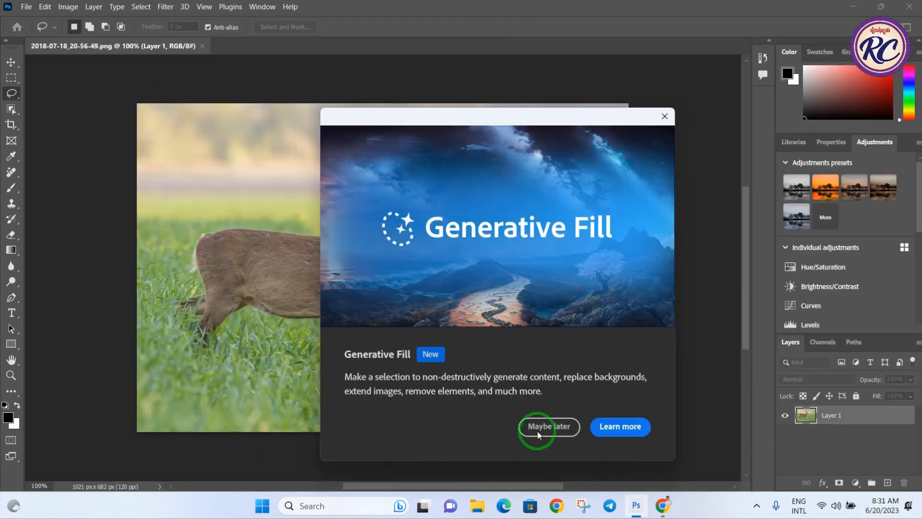
{"action": "left_click", "coordinate": [538, 433]}
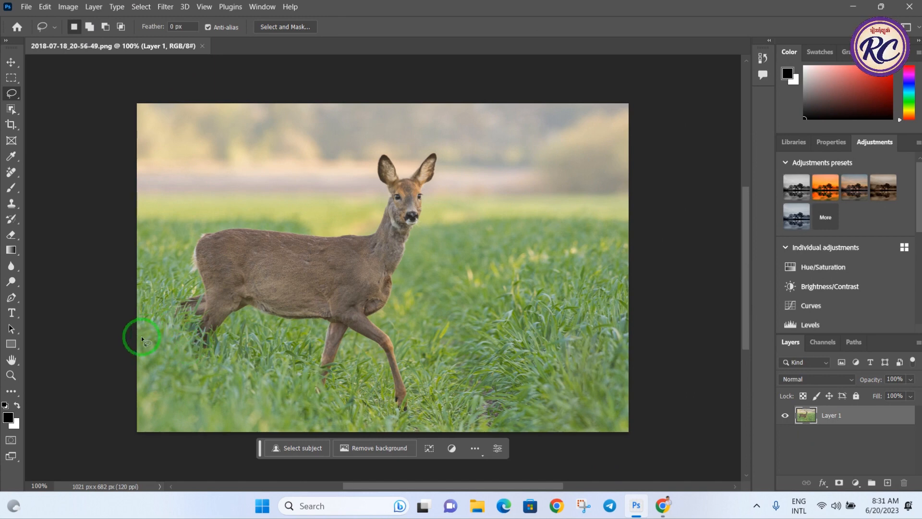
- Lasso the background above the deer, following its back and head and running across the field to the photo's edges
{"action": "left_click_drag", "start_coordinate": [142, 338], "coordinate": [193, 294]}
{"action": "mouse_move", "coordinate": [188, 258]}
{"action": "left_mouse_down"}
{"action": "mouse_move", "coordinate": [237, 220]}
{"action": "mouse_move", "coordinate": [330, 231]}
{"action": "left_mouse_up"}
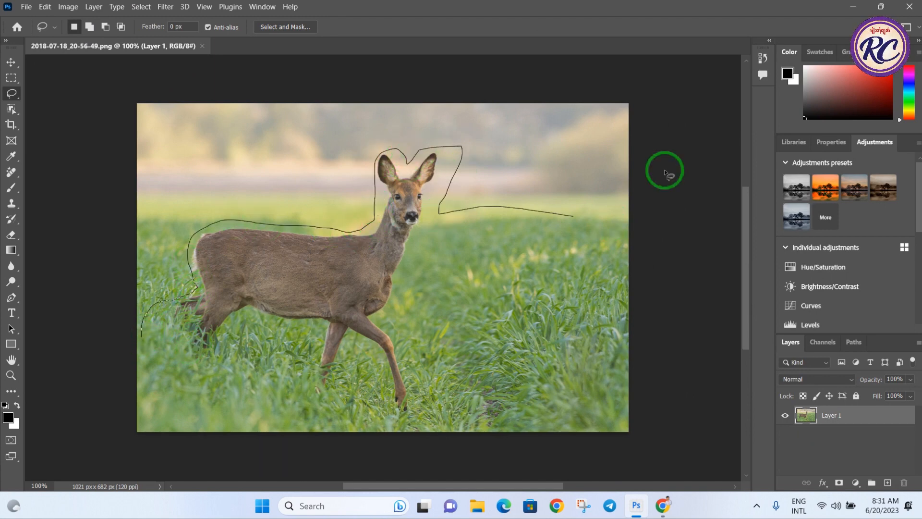
{"action": "mouse_move", "coordinate": [668, 173]}
{"action": "left_mouse_down"}
{"action": "mouse_move", "coordinate": [484, 68]}
{"action": "mouse_move", "coordinate": [115, 72]}
{"action": "mouse_move", "coordinate": [90, 380]}
{"action": "mouse_move", "coordinate": [143, 339]}
{"action": "left_mouse_up"}
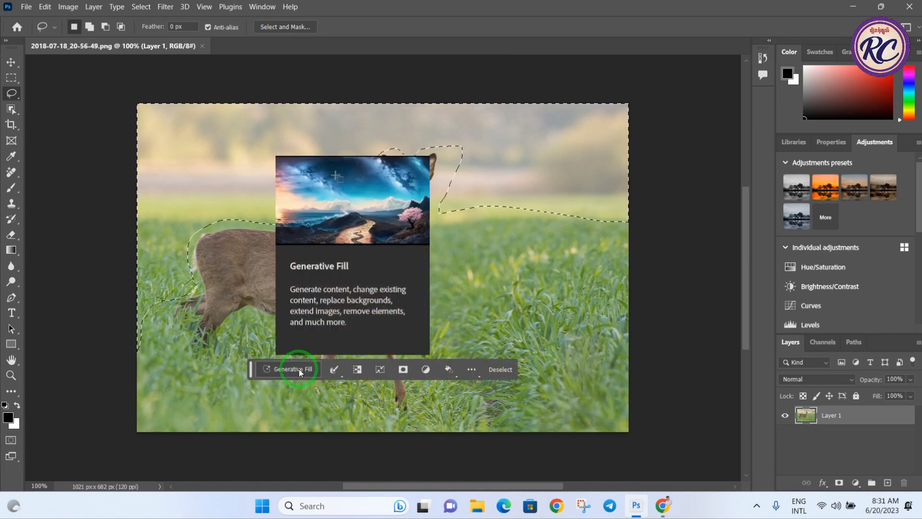
- Generate a Generative Fill in the selected background using the prompt "sky"
{"action": "left_click", "coordinate": [300, 371]}
{"action": "left_click", "coordinate": [567, 284]}
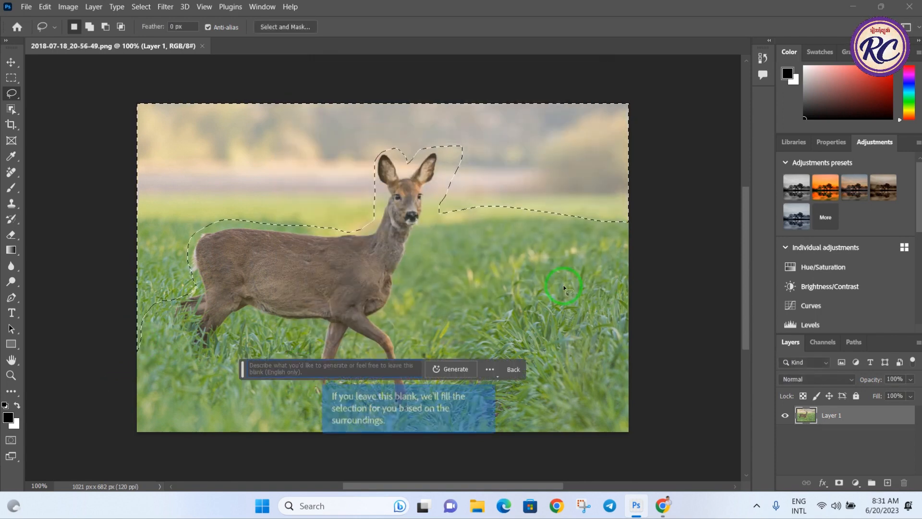
{"action": "type", "text": "m"}
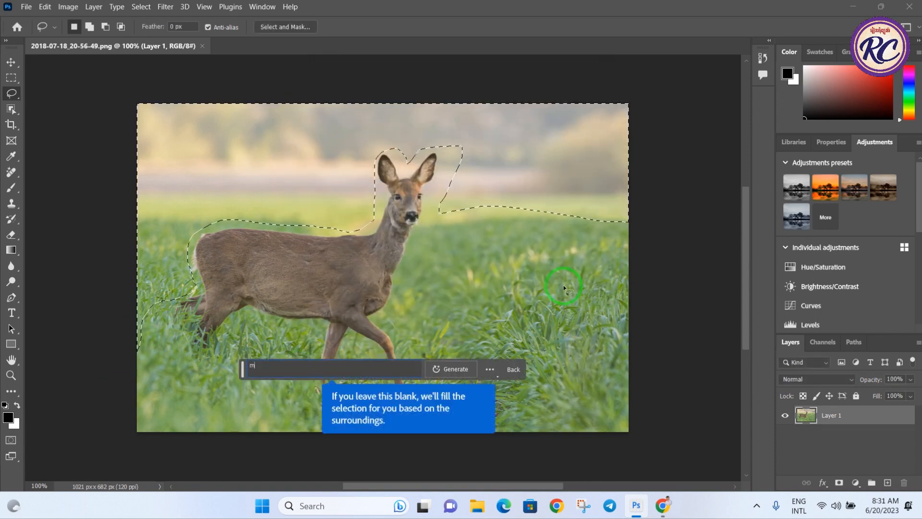
{"action": "type", "text": "ountan"}
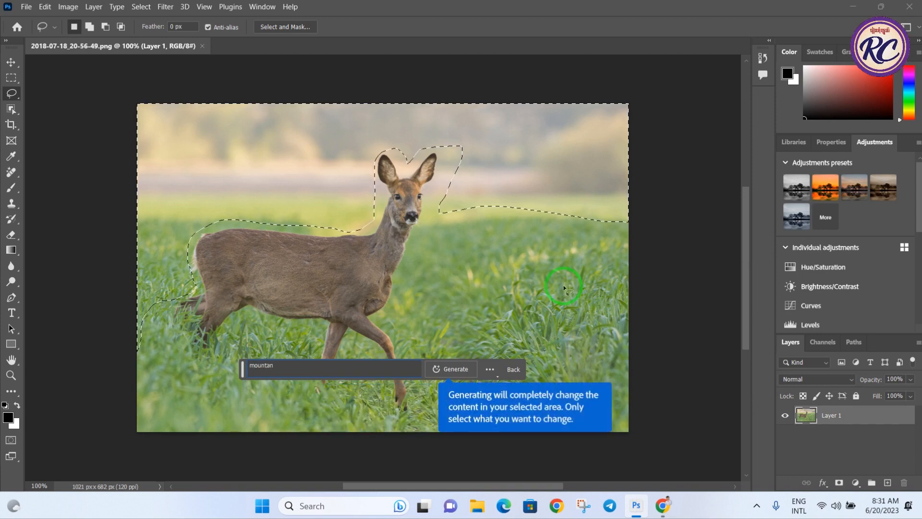
{"action": "type", "text": "sk"}
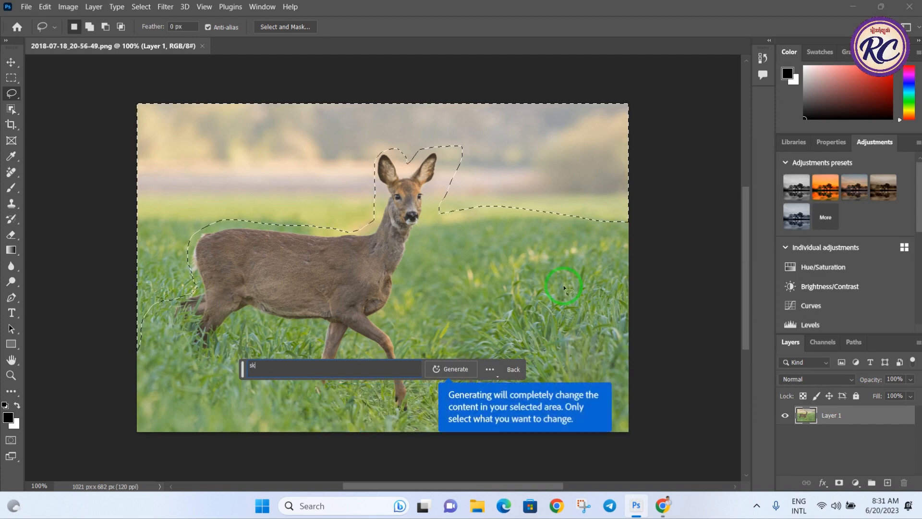
{"action": "type", "text": "y"}
{"action": "left_click", "coordinate": [459, 371]}
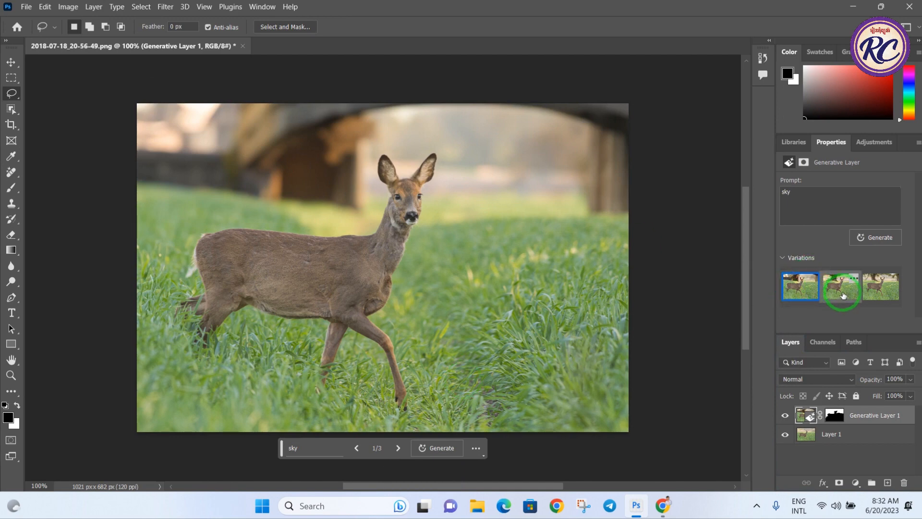
- Compare the three generated background variations and return to the first one
{"action": "left_click", "coordinate": [837, 290]}
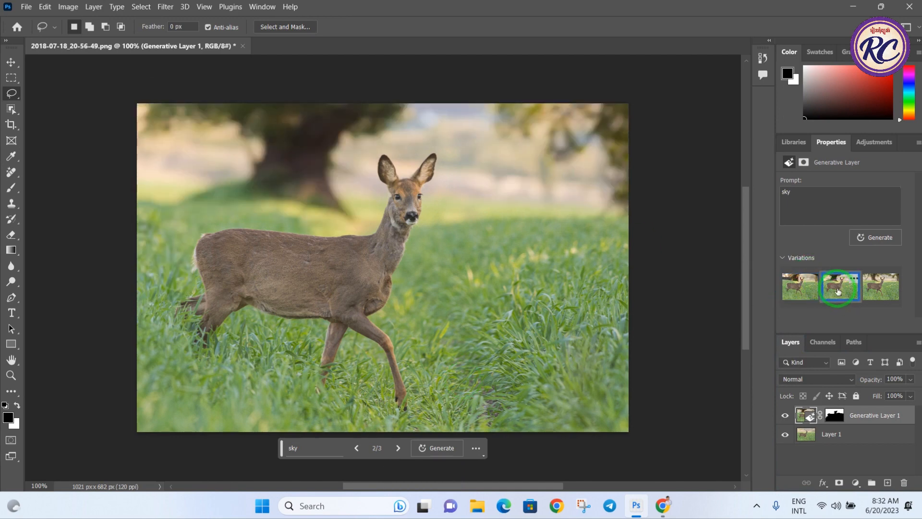
{"action": "left_click", "coordinate": [879, 287]}
{"action": "left_click", "coordinate": [851, 289]}
{"action": "left_click", "coordinate": [804, 290]}
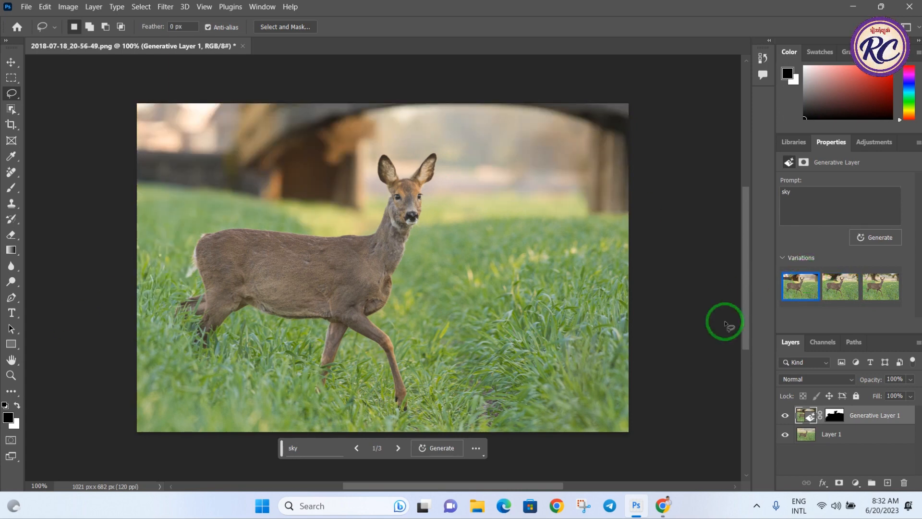
- Toggle the visibility of Generative Layer 1 to compare the generated background with the original photo
{"action": "left_click", "coordinate": [785, 413]}
{"action": "left_click", "coordinate": [786, 414]}
{"action": "left_click", "coordinate": [786, 413]}
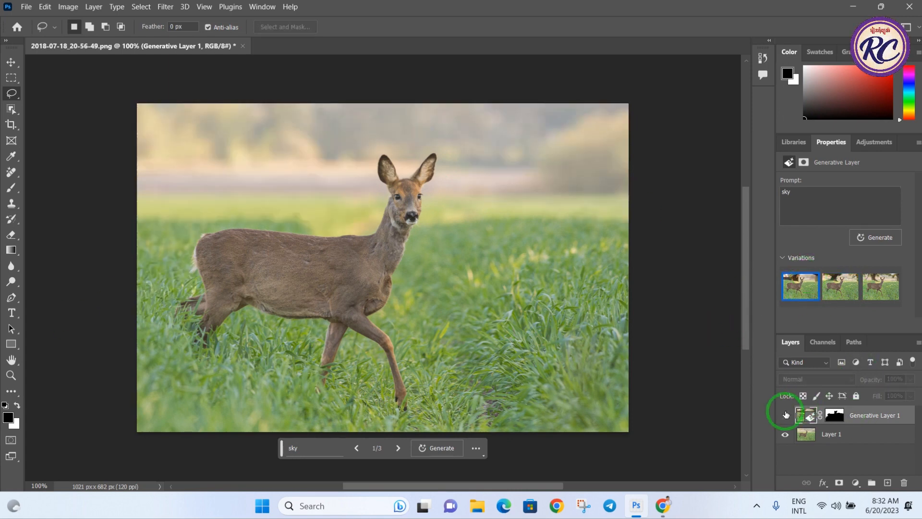
- Show Generative Layer 1 again and try to generate a new background for it with the prompt "mountan"
{"action": "left_click", "coordinate": [785, 414]}
{"action": "double_click", "coordinate": [786, 192]}
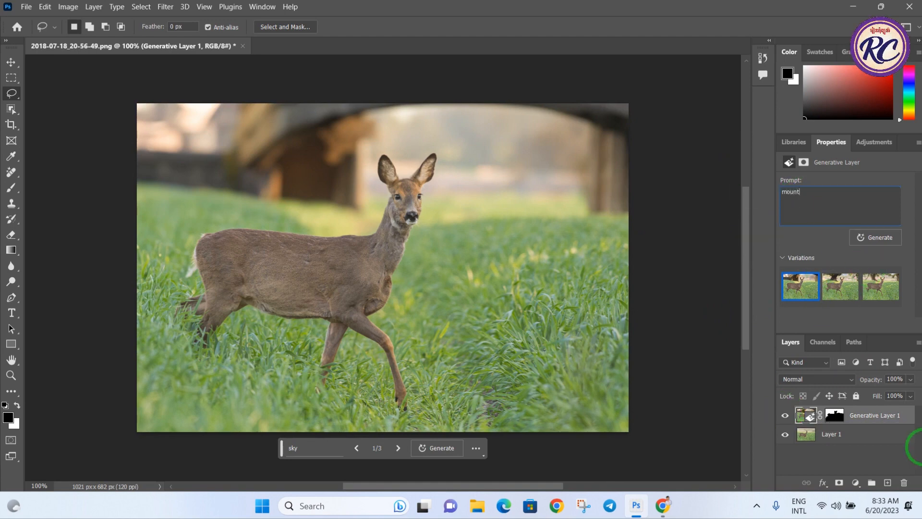
{"action": "left_click", "coordinate": [863, 237]}
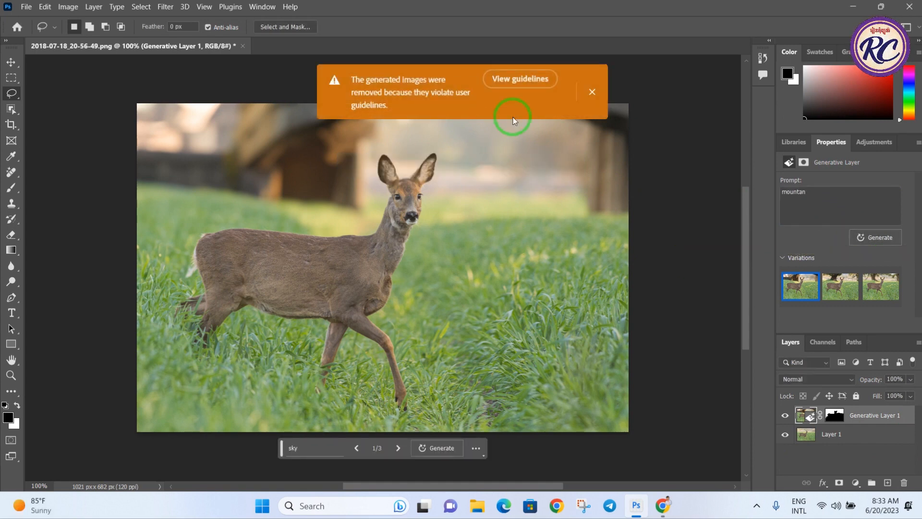
{"action": "left_click", "coordinate": [592, 91]}
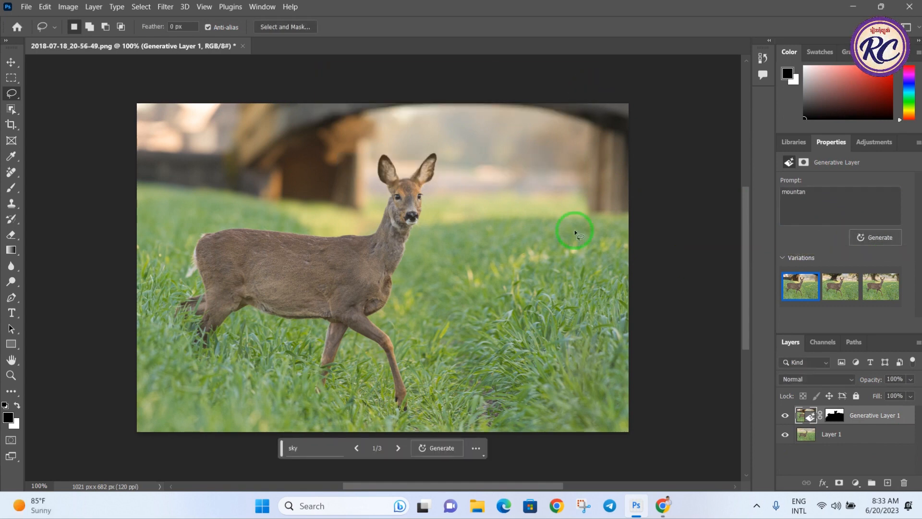
- Switch to Chrome, close the Adobe ID page and search Google for "google translate english to khmer"
{"action": "left_click", "coordinate": [662, 504]}
{"action": "left_click", "coordinate": [162, 11]}
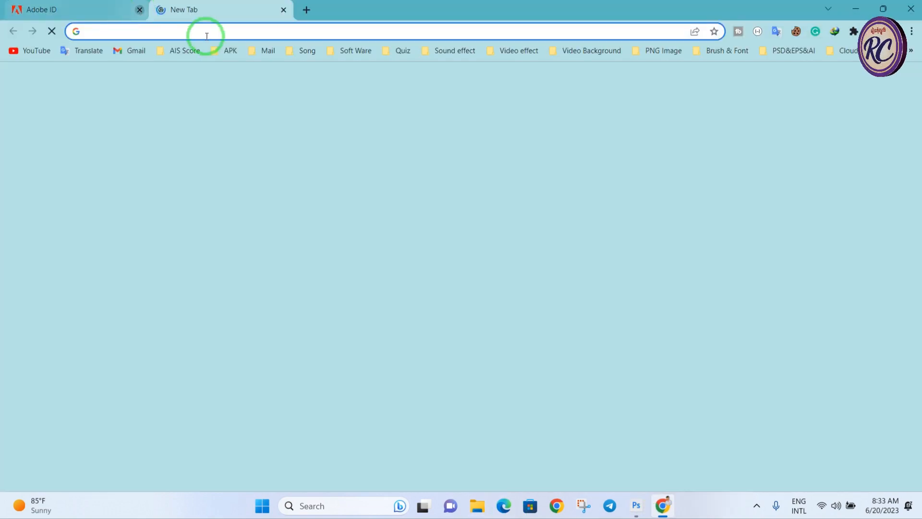
{"action": "left_click", "coordinate": [140, 10]}
{"action": "left_click", "coordinate": [390, 248]}
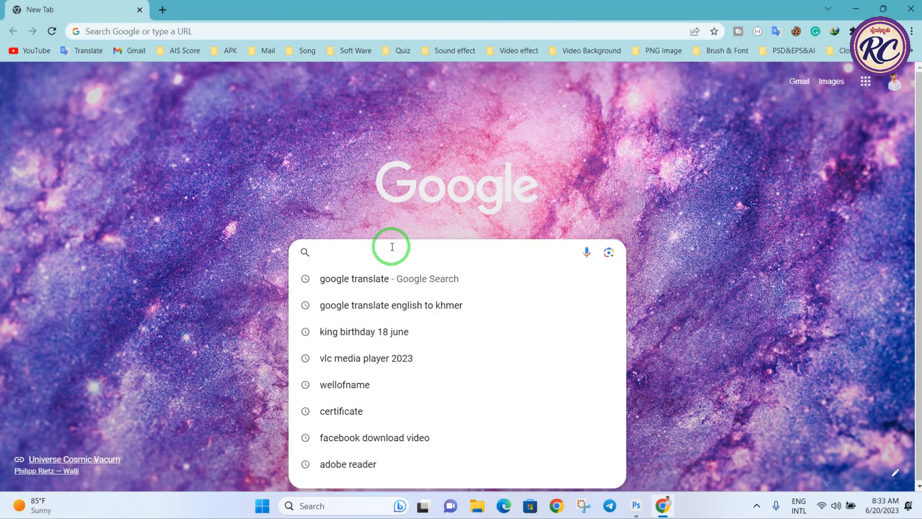
{"action": "left_click", "coordinate": [354, 304]}
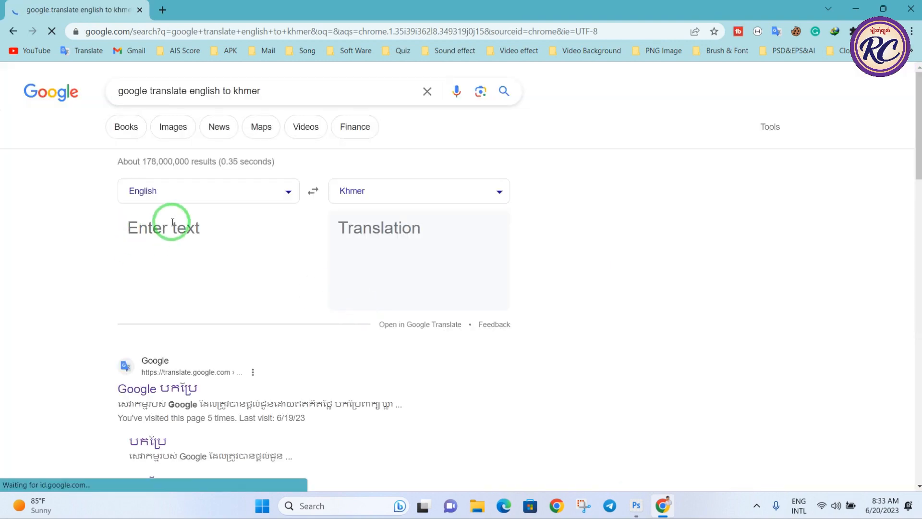
- Translate "Mountan" from English to Khmer, accept the suggested spelling "Mountain" and copy the corrected word
{"action": "left_click", "coordinate": [311, 192]}
{"action": "left_click", "coordinate": [172, 229]}
{"action": "type", "text": "Mountan"}
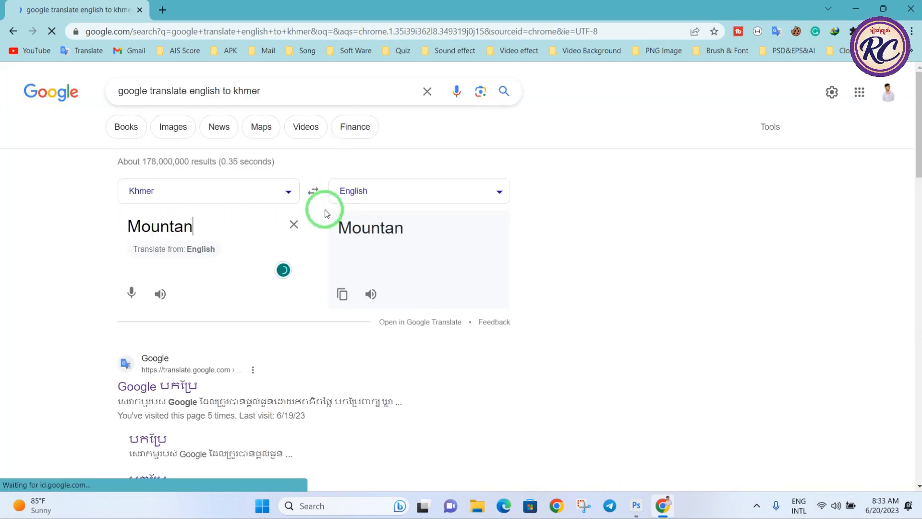
{"action": "left_click", "coordinate": [313, 192]}
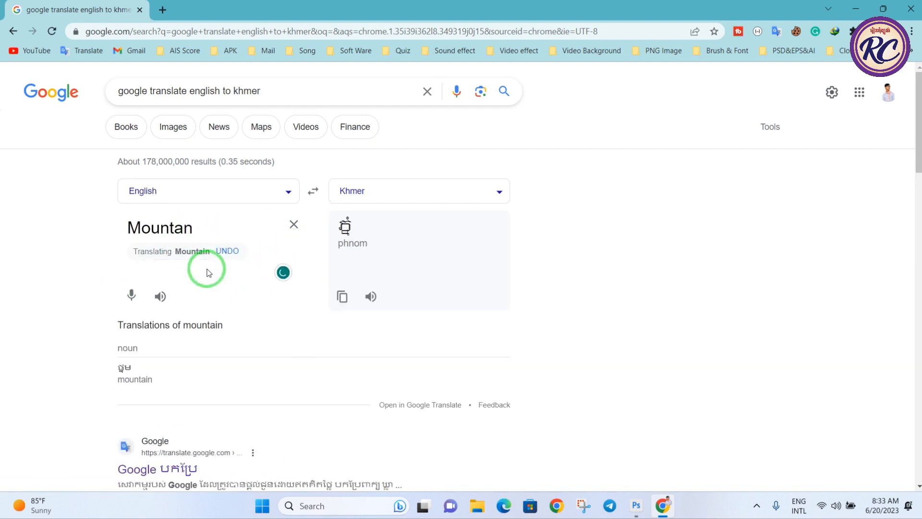
{"action": "mouse_move", "coordinate": [154, 225]}
{"action": "left_click", "coordinate": [147, 254]}
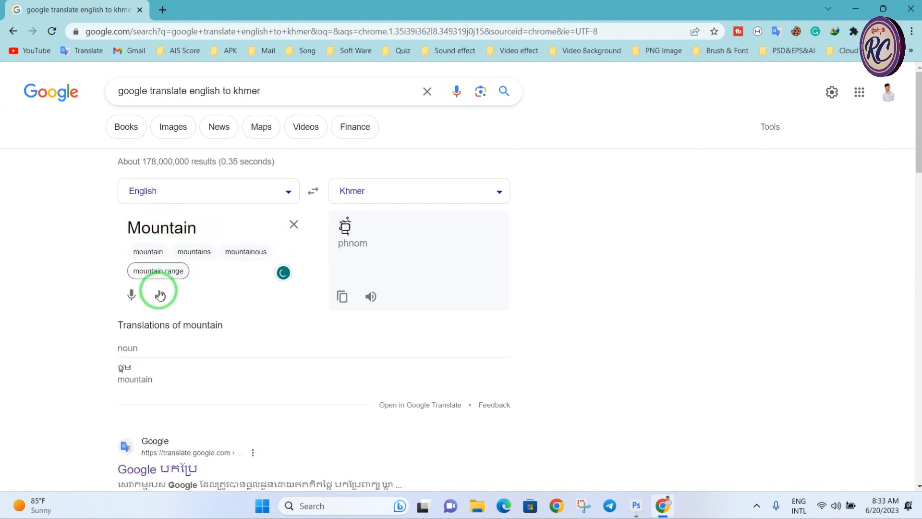
{"action": "left_click_drag", "start_coordinate": [197, 228], "coordinate": [148, 228]}
- Return to Photoshop and generate new variations of Generative Layer 1 using the prompt "Mountain"
{"action": "left_click", "coordinate": [636, 505]}
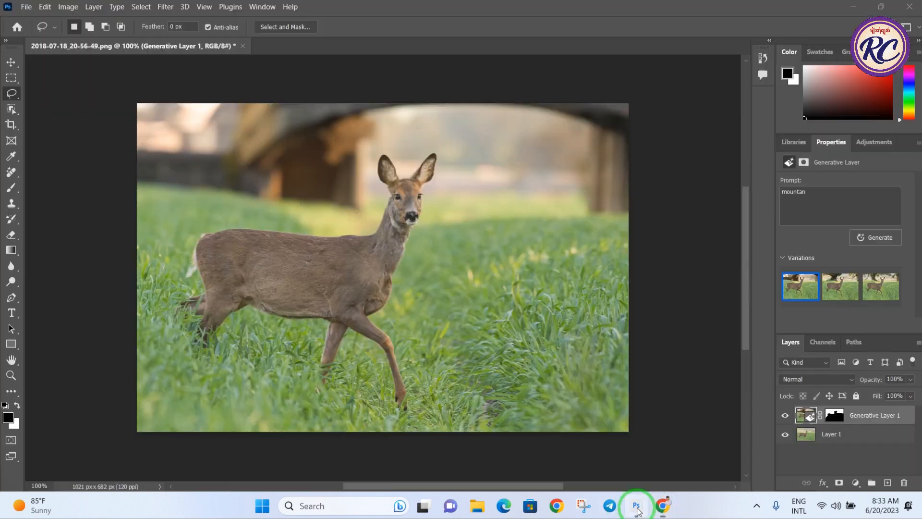
{"action": "left_click", "coordinate": [323, 447]}
{"action": "type", "text": "sky"}
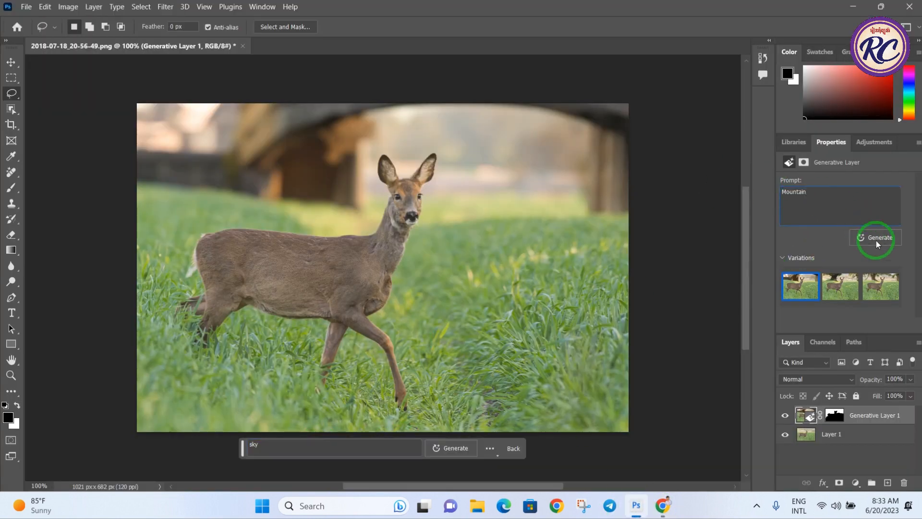
{"action": "left_click", "coordinate": [878, 238]}
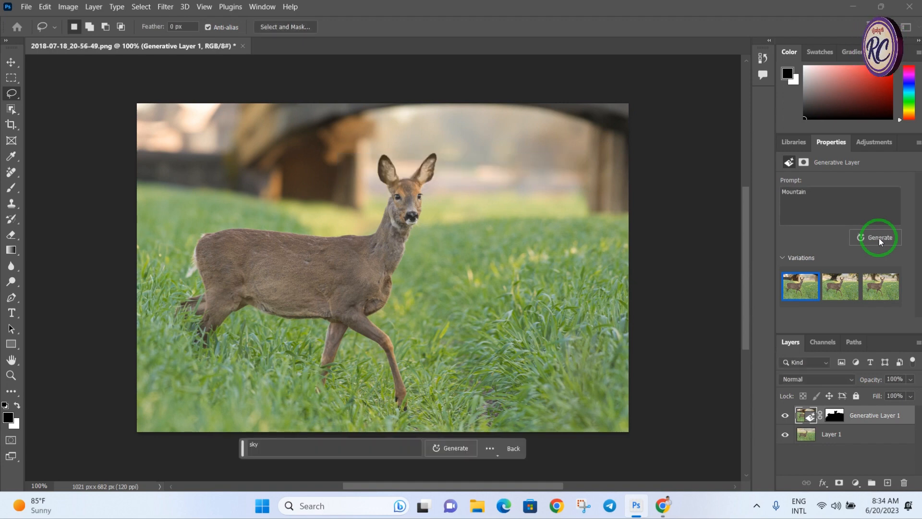
- Compare the "Mountain" and "sky" background variations and switch to the fourth one
{"action": "left_click", "coordinate": [835, 292]}
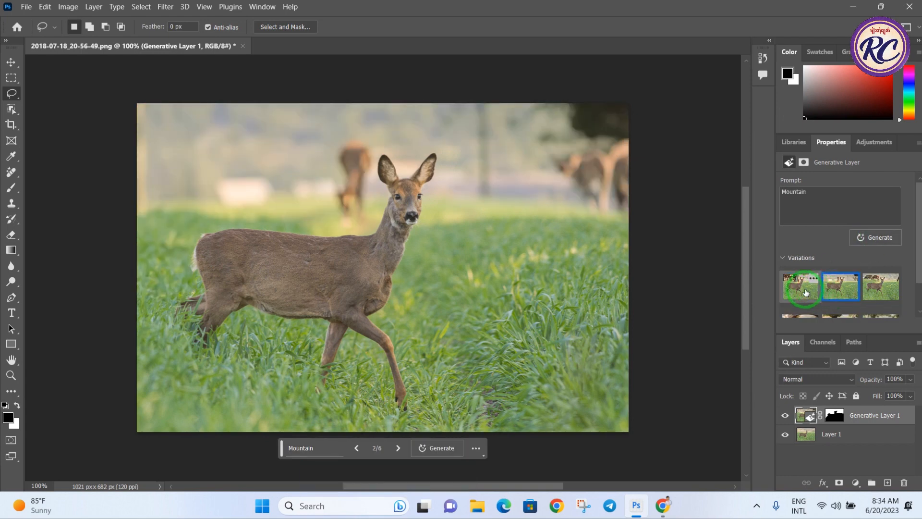
{"action": "left_click", "coordinate": [880, 296]}
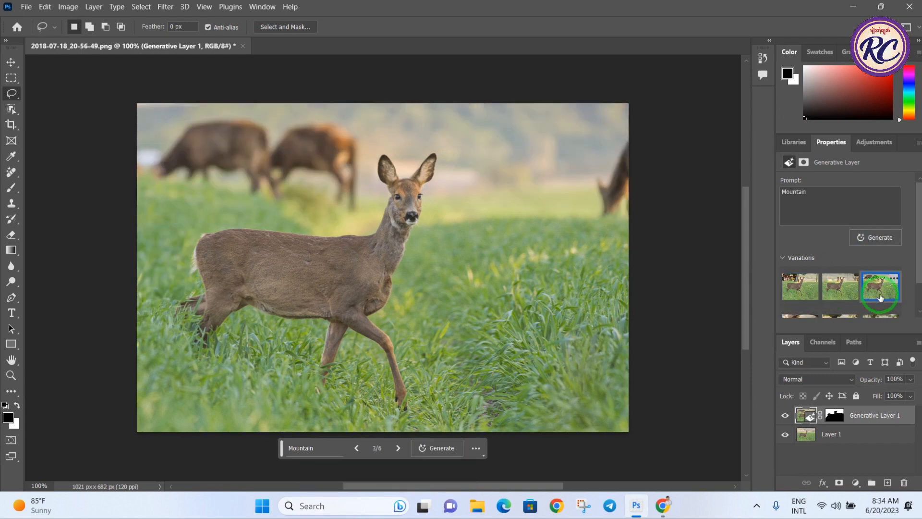
{"action": "left_click", "coordinate": [849, 295]}
{"action": "scroll", "coordinate": [858, 299], "scroll_direction": "down", "scroll_amount": 2}
{"action": "left_click", "coordinate": [846, 295]}
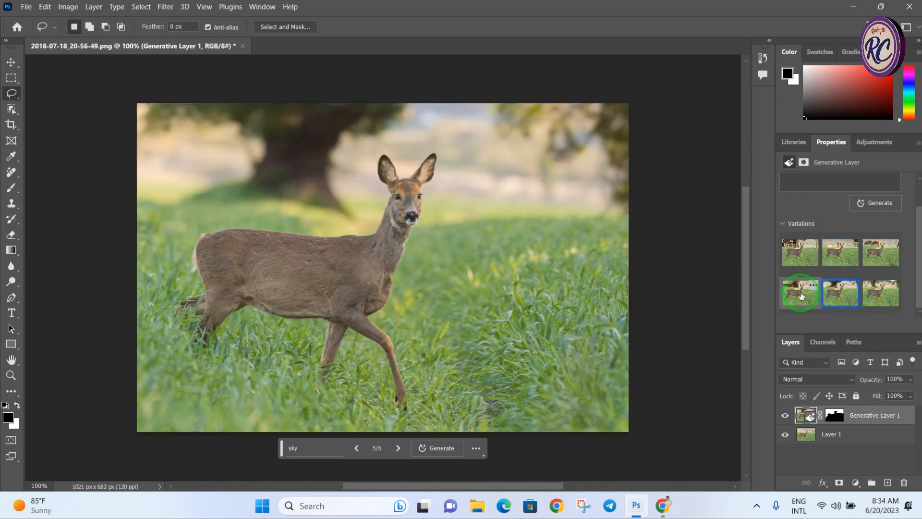
{"action": "left_click", "coordinate": [801, 295]}
{"action": "left_click", "coordinate": [883, 294]}
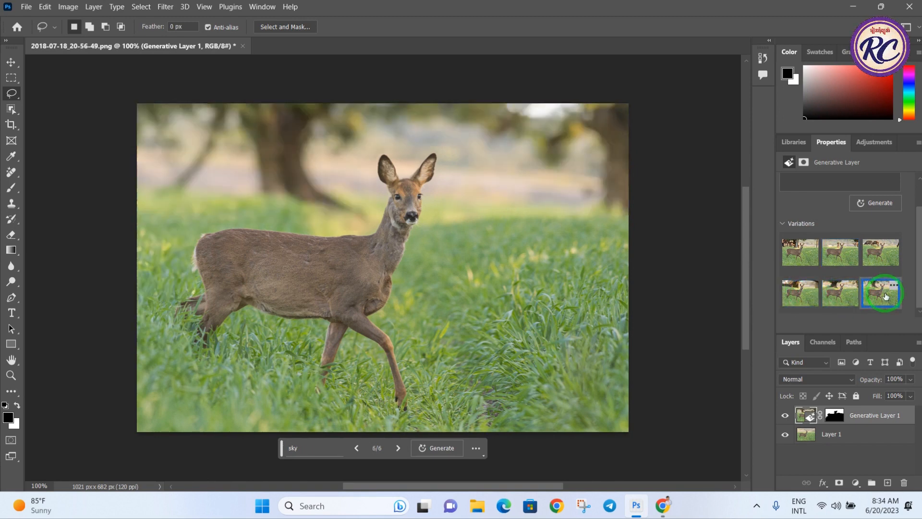
{"action": "left_click", "coordinate": [800, 294]}
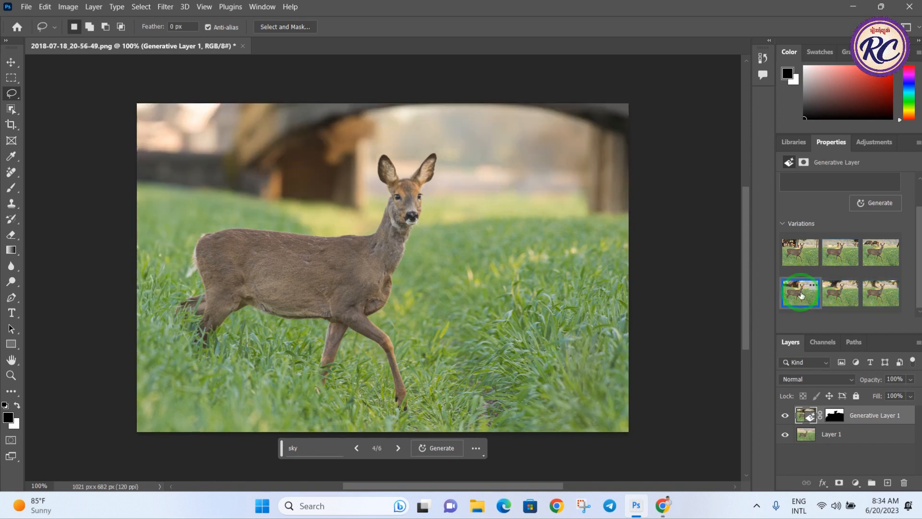
- Toggle the visibility of Generative Layer 1 several times to compare the fourth variation with the original, leaving the layer hidden
{"action": "left_click", "coordinate": [785, 416]}
{"action": "left_click", "coordinate": [786, 416]}
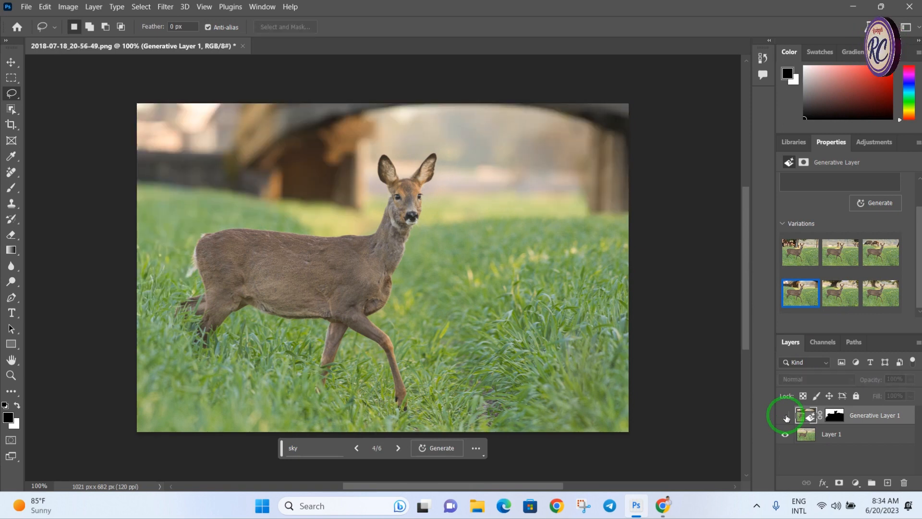
{"action": "left_click", "coordinate": [786, 416]}
{"action": "left_click", "coordinate": [786, 417]}
{"action": "left_click", "coordinate": [786, 416]}
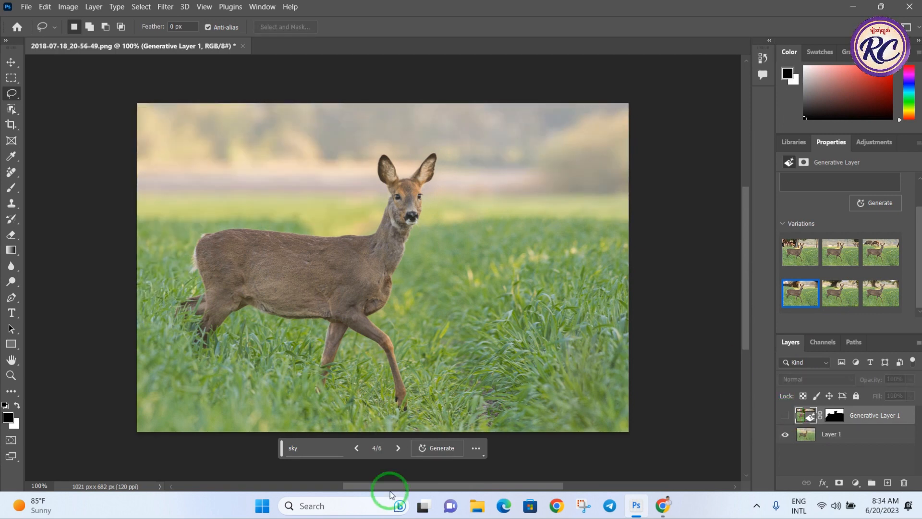
- Close the deer photo without saving its changes and start opening another image file
{"action": "left_click", "coordinate": [241, 48]}
{"action": "left_click", "coordinate": [488, 198]}
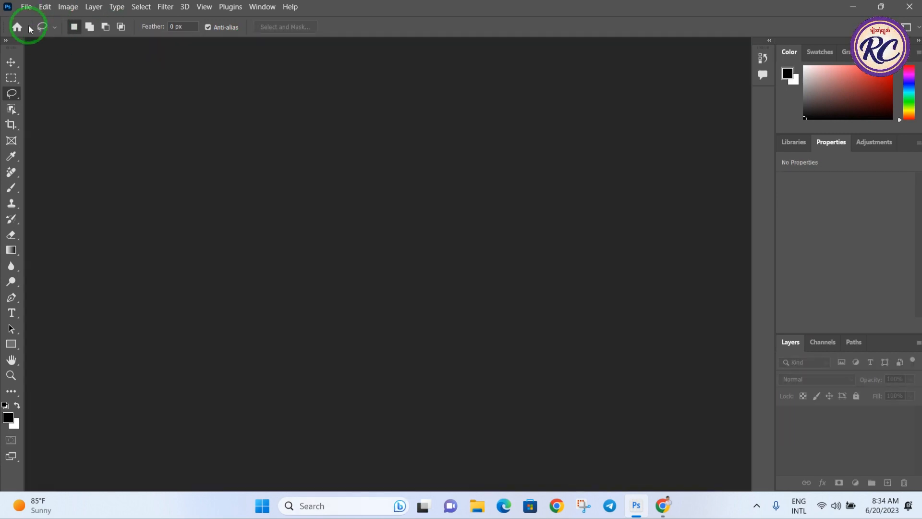
{"action": "left_click", "coordinate": [26, 7]}
{"action": "left_click", "coordinate": [35, 29]}
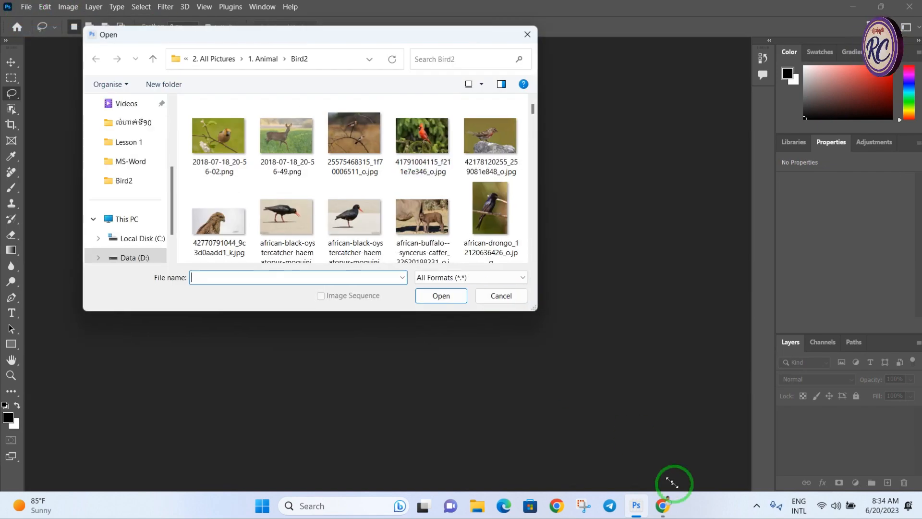
- Browse the pictures in the Bird2 folder and go back up to the 2. All Pictures folder
{"action": "scroll", "coordinate": [521, 303], "scroll_direction": "down", "scroll_amount": 5}
{"action": "scroll", "coordinate": [523, 303], "scroll_direction": "down", "scroll_amount": 10}
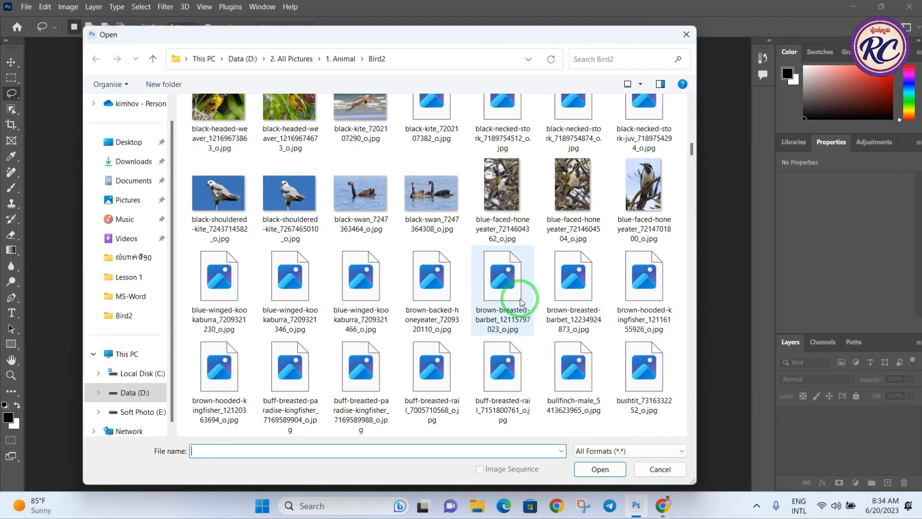
{"action": "scroll", "coordinate": [521, 302], "scroll_direction": "down", "scroll_amount": 10}
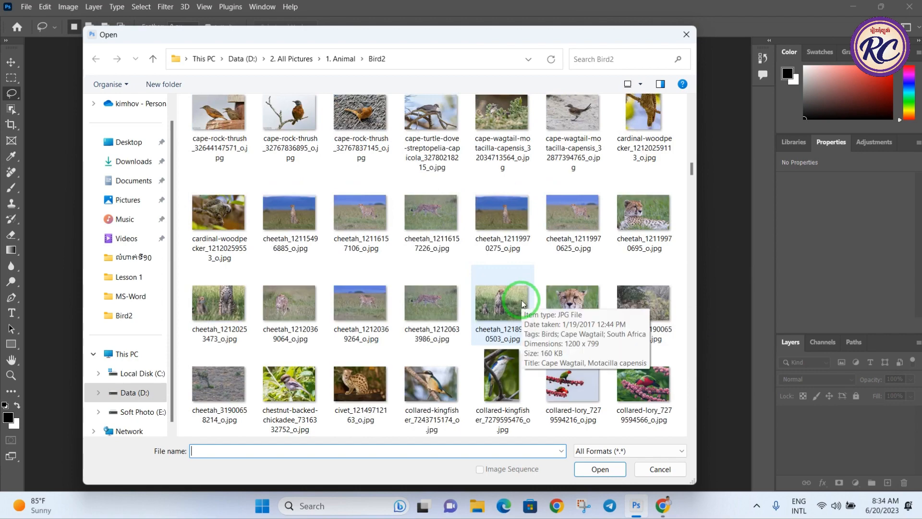
{"action": "scroll", "coordinate": [521, 301], "scroll_direction": "down", "scroll_amount": 5}
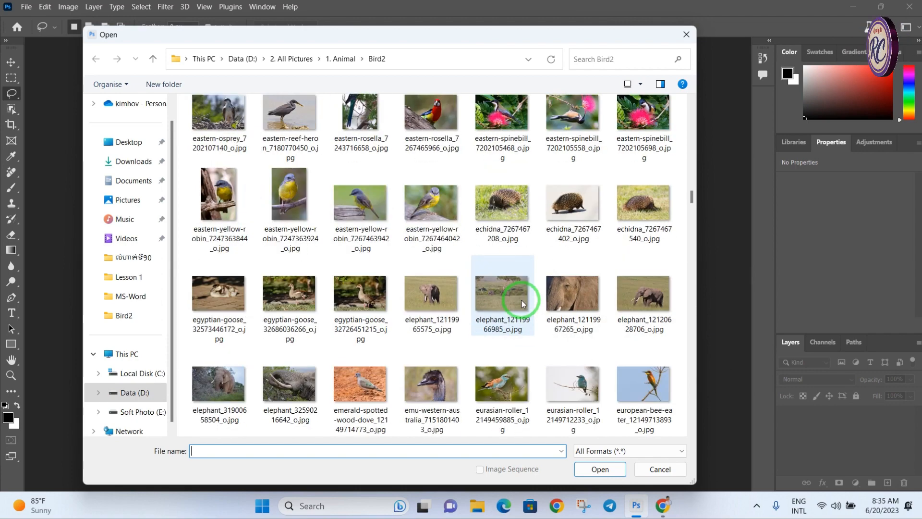
{"action": "scroll", "coordinate": [521, 301], "scroll_direction": "down", "scroll_amount": 5}
{"action": "scroll", "coordinate": [522, 299], "scroll_direction": "down", "scroll_amount": 15}
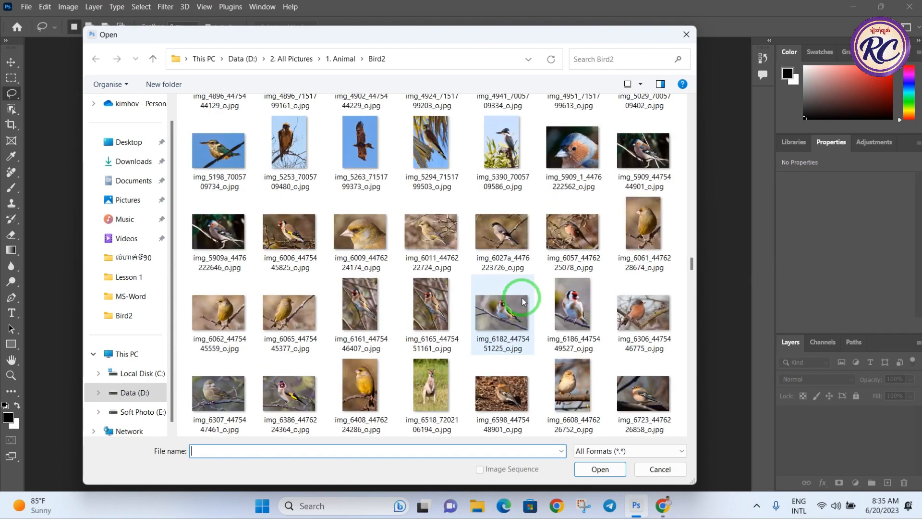
{"action": "left_click", "coordinate": [153, 59]}
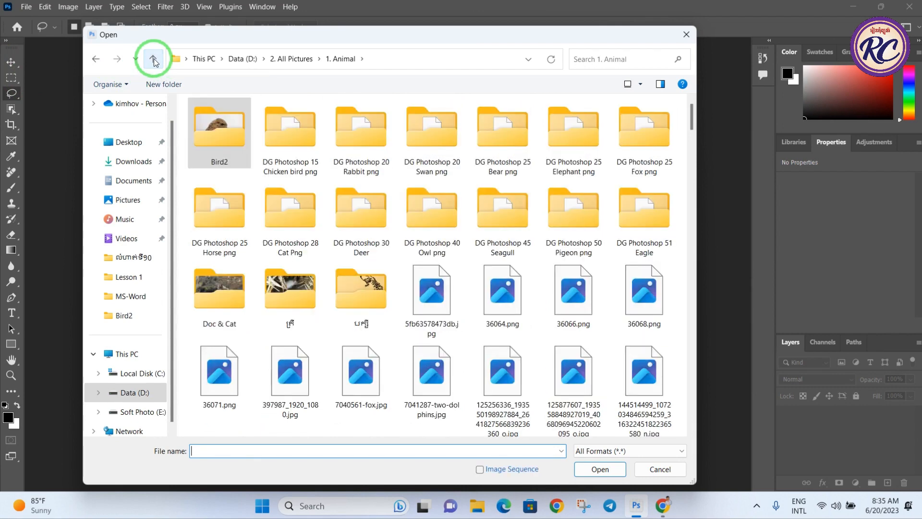
{"action": "left_click", "coordinate": [153, 59]}
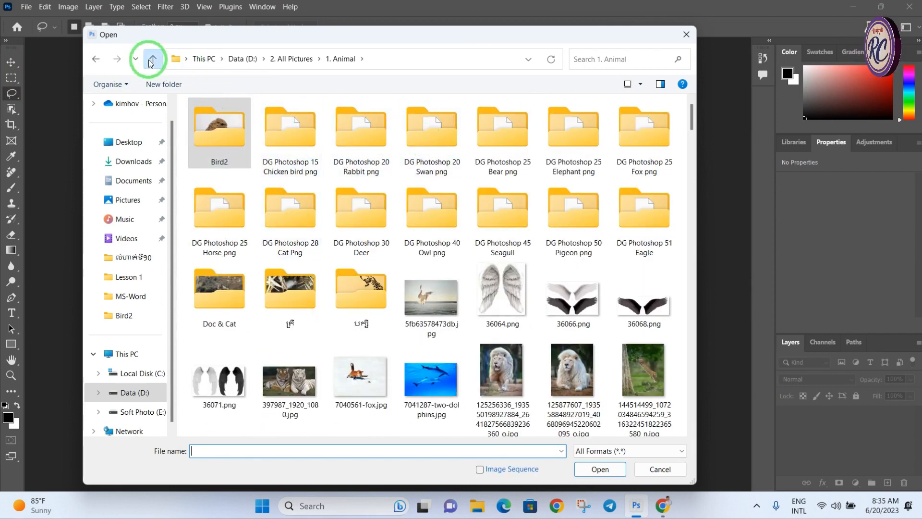
- Open 3Noordwjk_large.jpg from the Background General folder inside 4. All Background, showing the folder contents as thumbnails
{"action": "left_click", "coordinate": [434, 134]}
{"action": "double_click", "coordinate": [434, 134]}
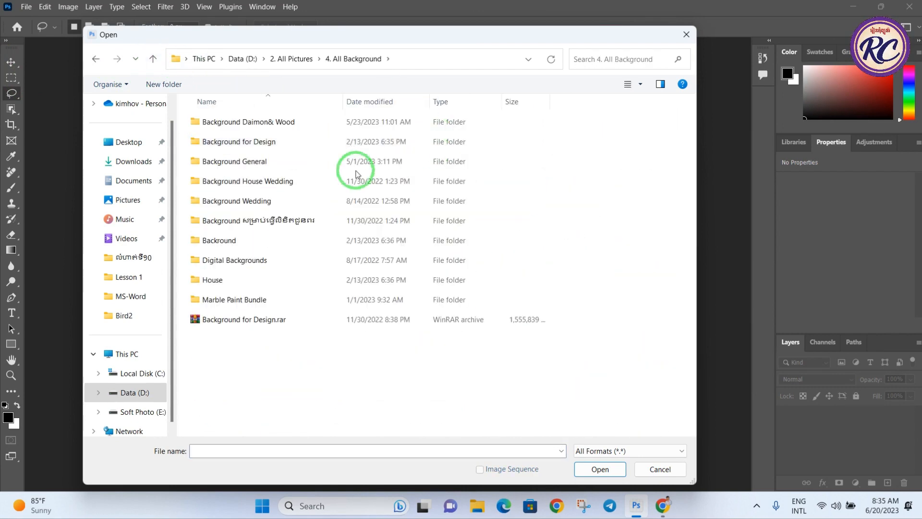
{"action": "left_click", "coordinate": [640, 84]}
{"action": "left_click", "coordinate": [660, 33]}
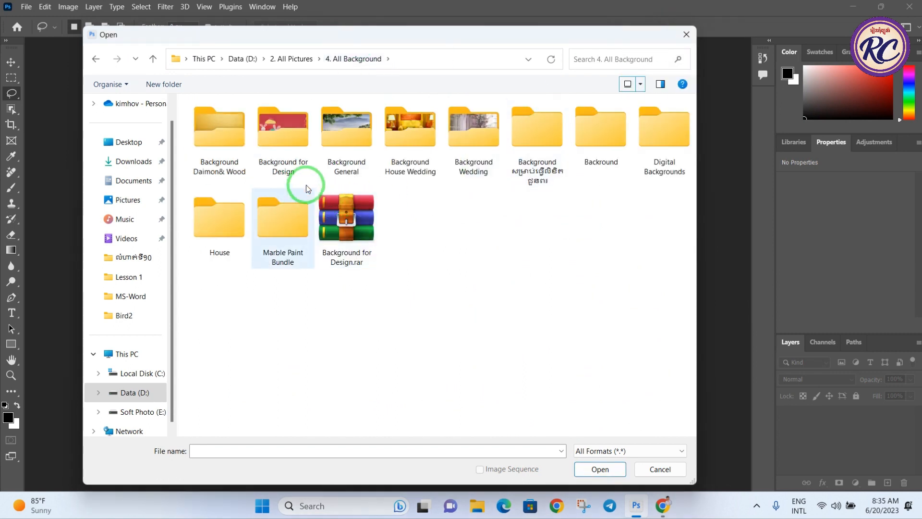
{"action": "double_click", "coordinate": [339, 136]}
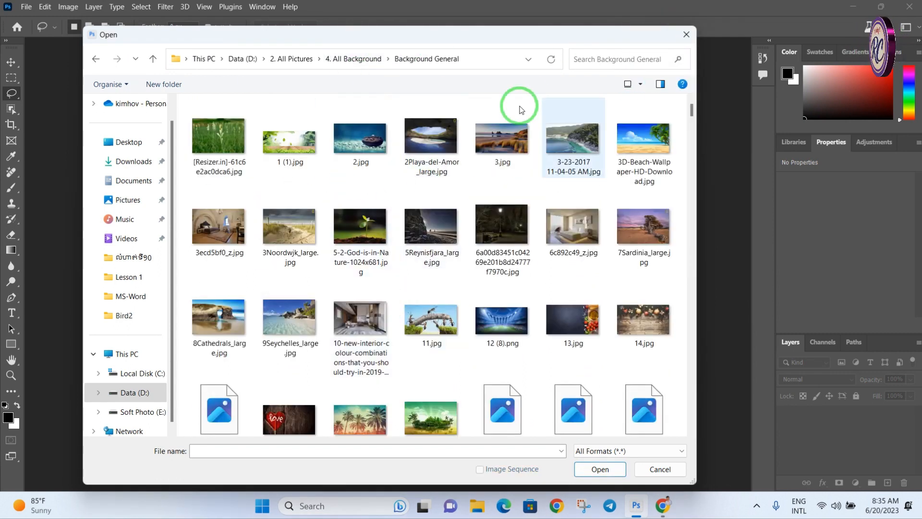
{"action": "left_click", "coordinate": [289, 230]}
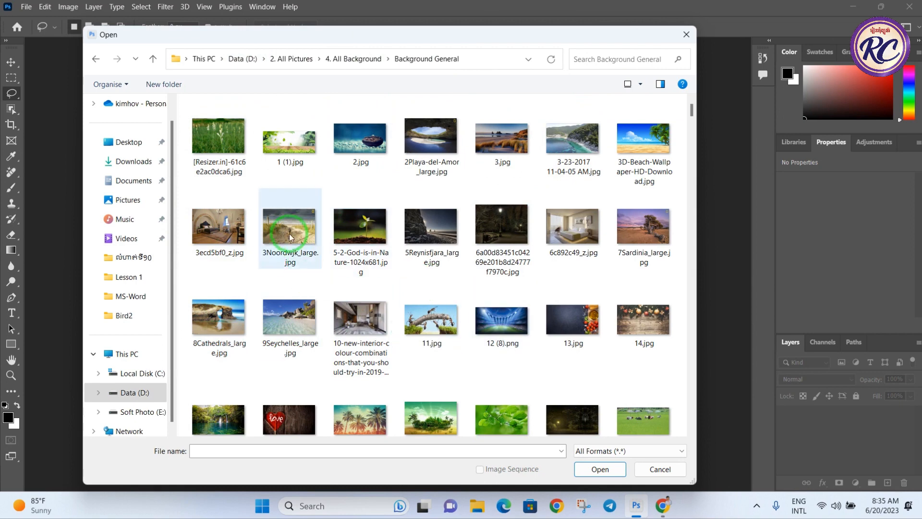
{"action": "left_click", "coordinate": [600, 468]}
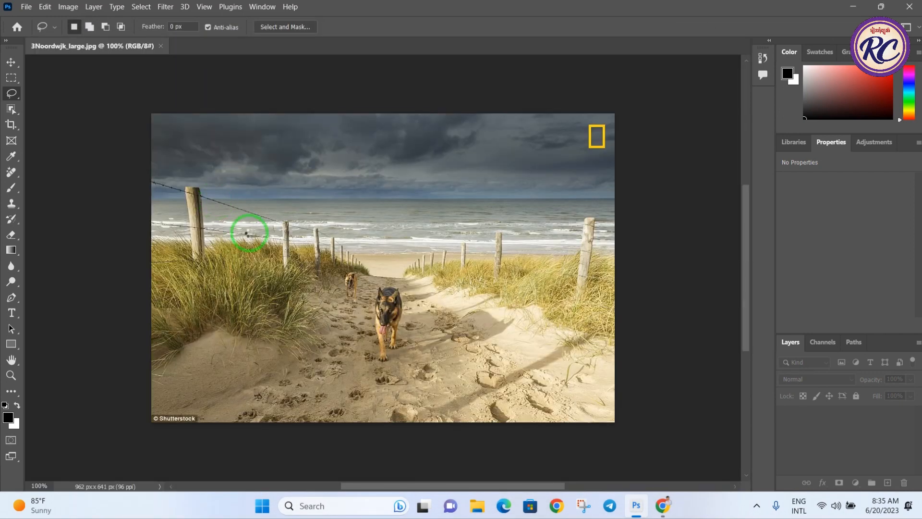
- Lasso the front dog on the beach path and run Generative Fill with the prompt "dog wood"
{"action": "scroll", "coordinate": [382, 325], "scroll_direction": "up", "scroll_amount": 2}
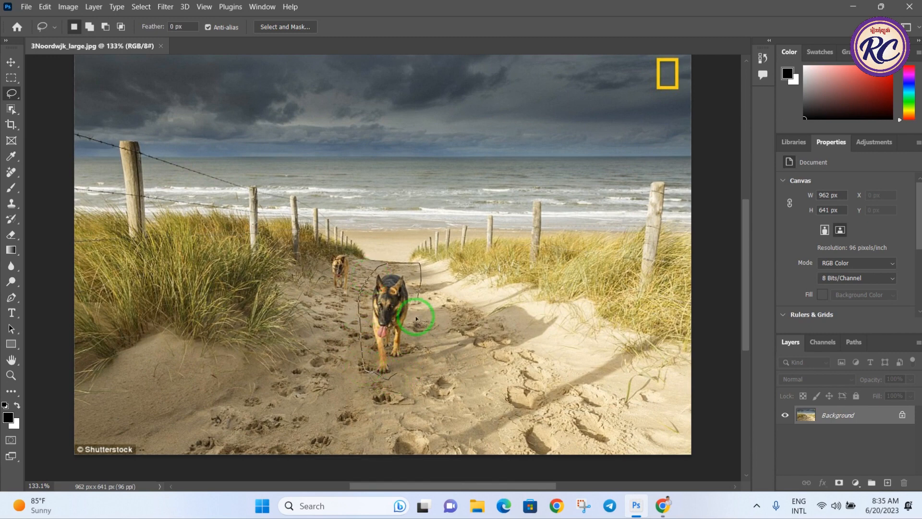
{"action": "left_click_drag", "start_coordinate": [409, 347], "coordinate": [409, 346]}
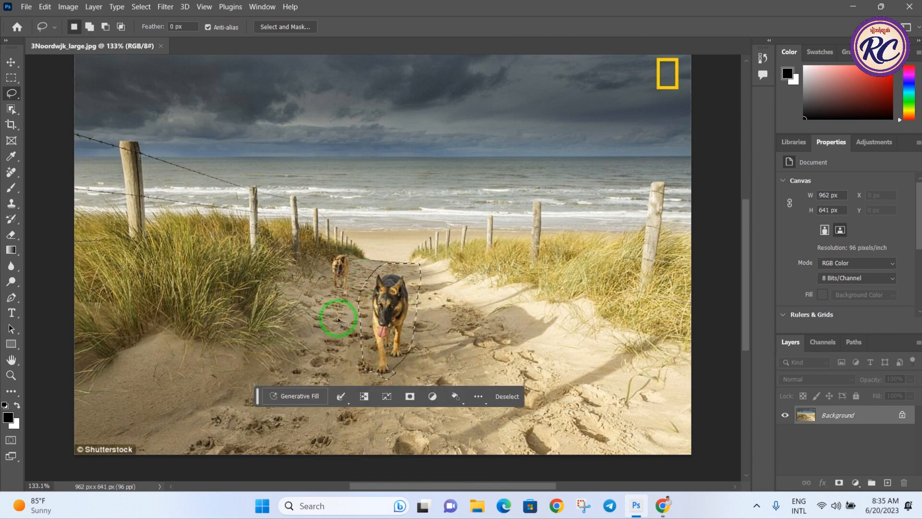
{"action": "left_click", "coordinate": [306, 395]}
{"action": "type", "text": "d"}
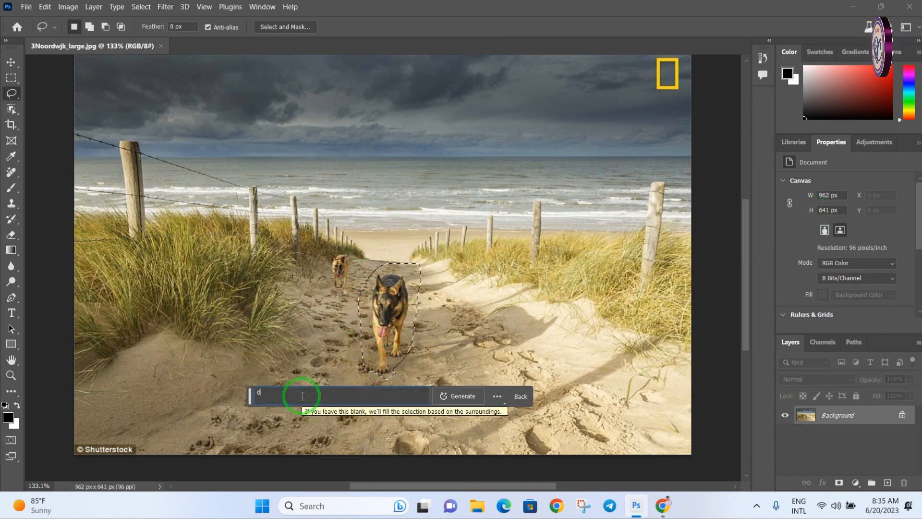
{"action": "type", "text": "og"}
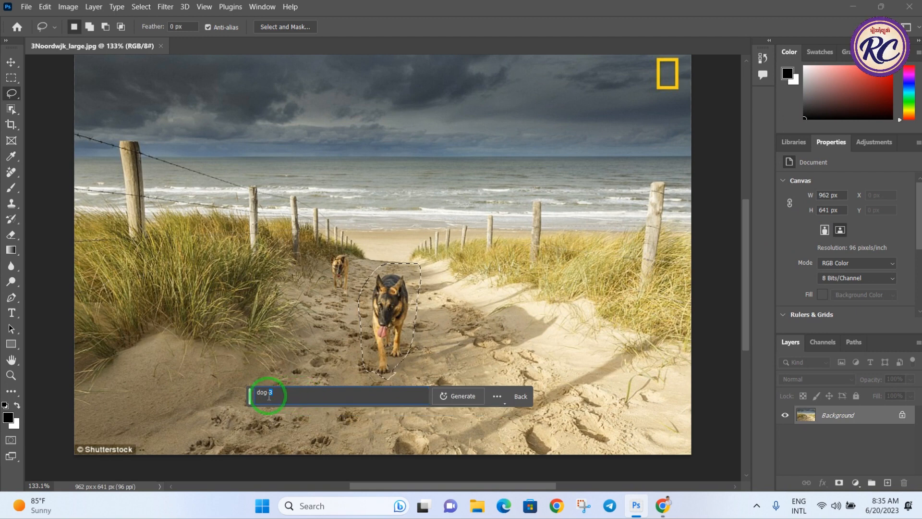
{"action": "type", "text": " wood"}
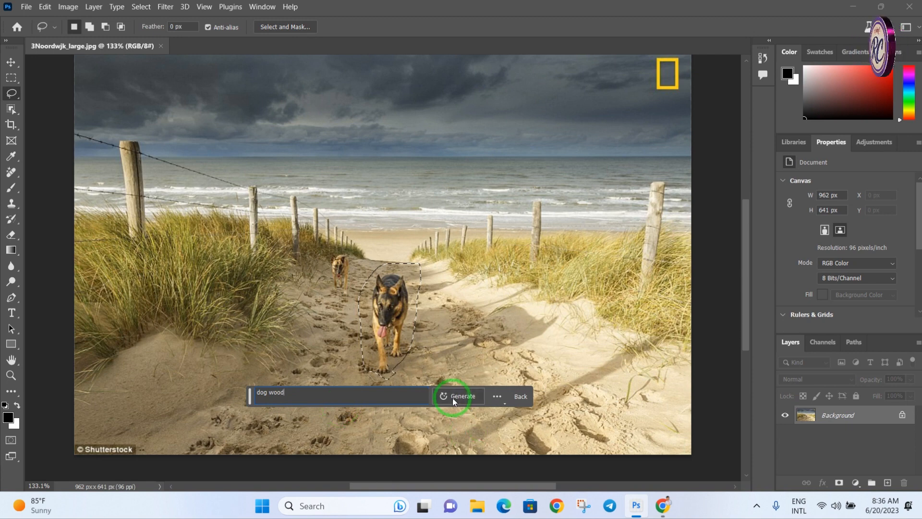
{"action": "left_click", "coordinate": [452, 397]}
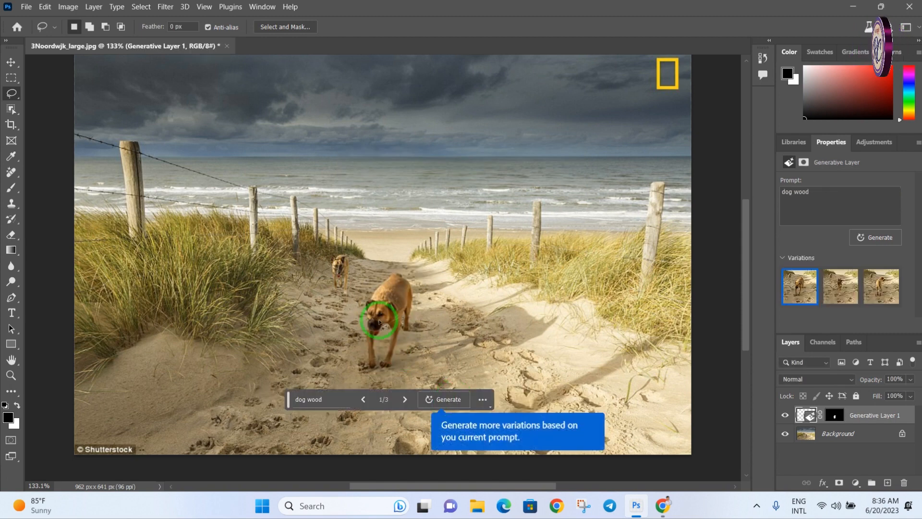
- Compare the three "dog wood" variations, choose the third, and check it against the original by toggling Generative Layer 1
{"action": "left_click", "coordinate": [841, 287]}
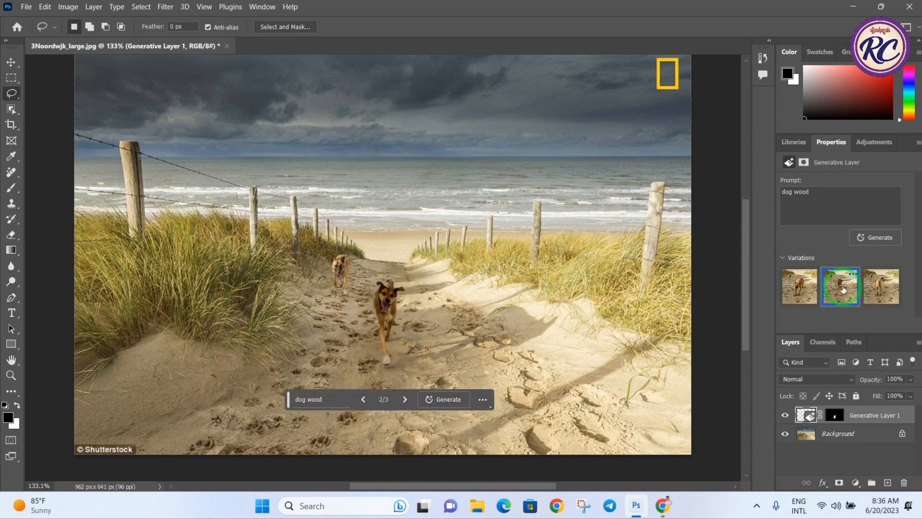
{"action": "left_click", "coordinate": [874, 293]}
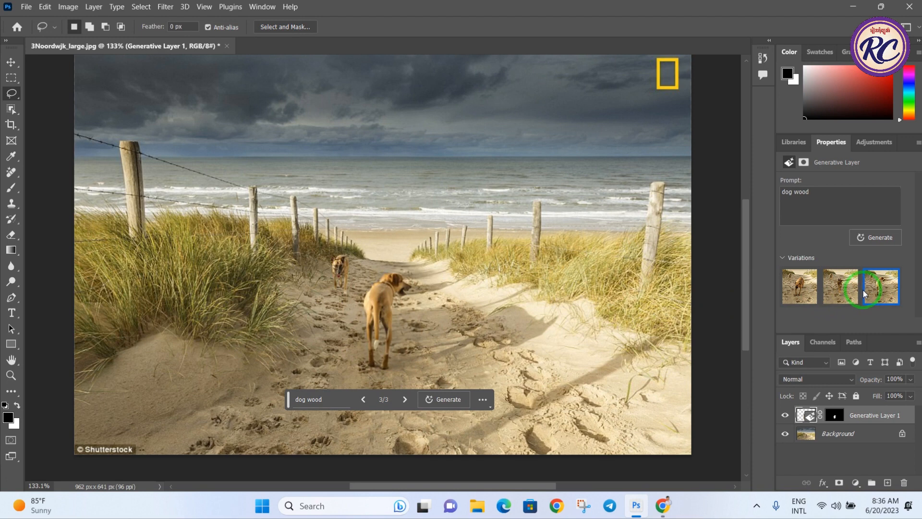
{"action": "left_click", "coordinate": [838, 294]}
{"action": "left_click", "coordinate": [799, 288]}
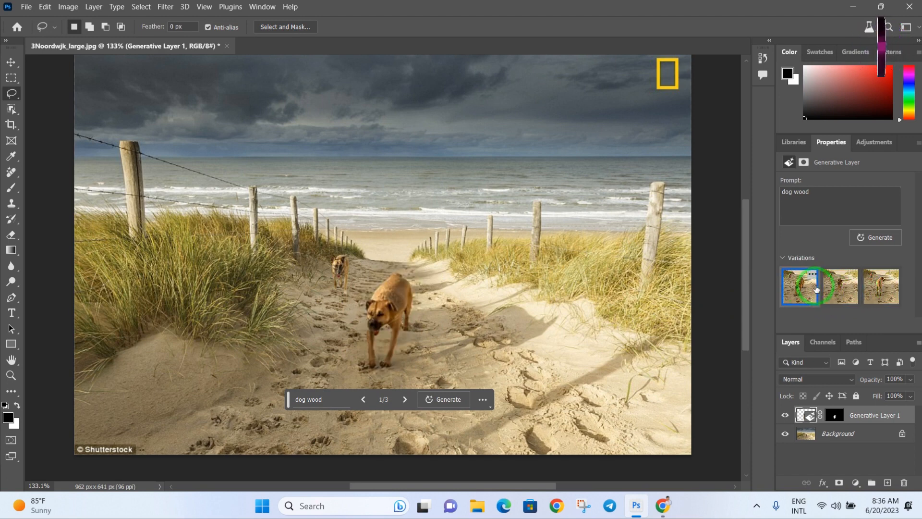
{"action": "left_click", "coordinate": [881, 290]}
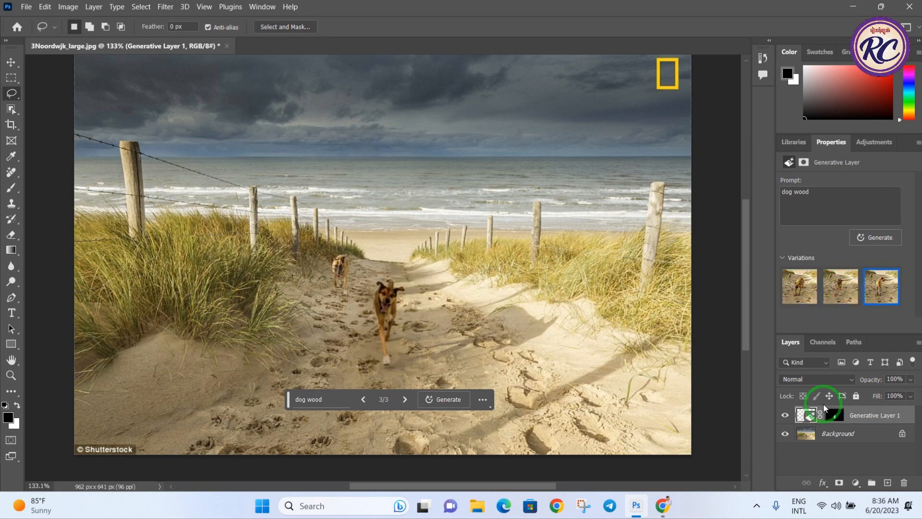
{"action": "left_click", "coordinate": [786, 416]}
{"action": "left_click", "coordinate": [786, 416]}
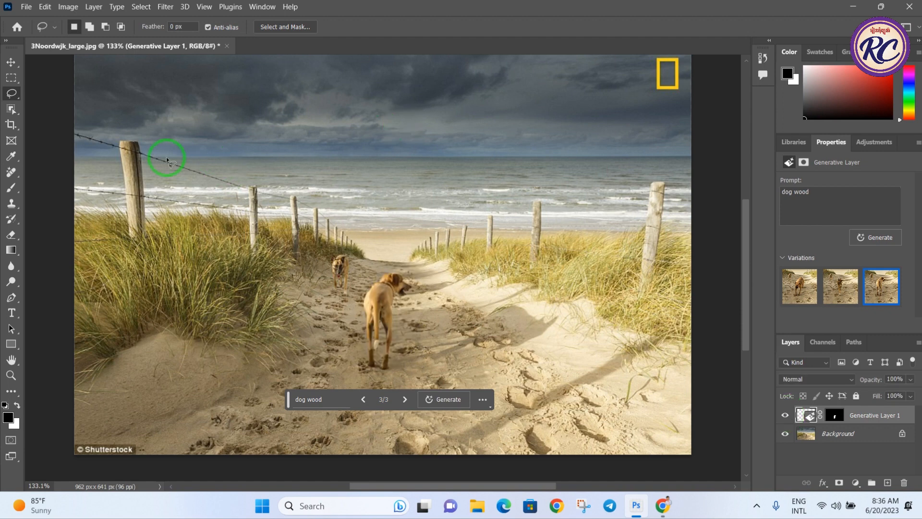
- Lasso the sky, run Generative Fill with the prompt "sky have rain", and choose the third variation
{"action": "mouse_move", "coordinate": [166, 159]}
{"action": "left_mouse_down"}
{"action": "mouse_move", "coordinate": [76, 161]}
{"action": "mouse_move", "coordinate": [448, 169]}
{"action": "mouse_move", "coordinate": [701, 64]}
{"action": "mouse_move", "coordinate": [163, 65]}
{"action": "mouse_move", "coordinate": [53, 144]}
{"action": "mouse_move", "coordinate": [72, 160]}
{"action": "left_mouse_up"}
{"action": "left_click", "coordinate": [285, 196]}
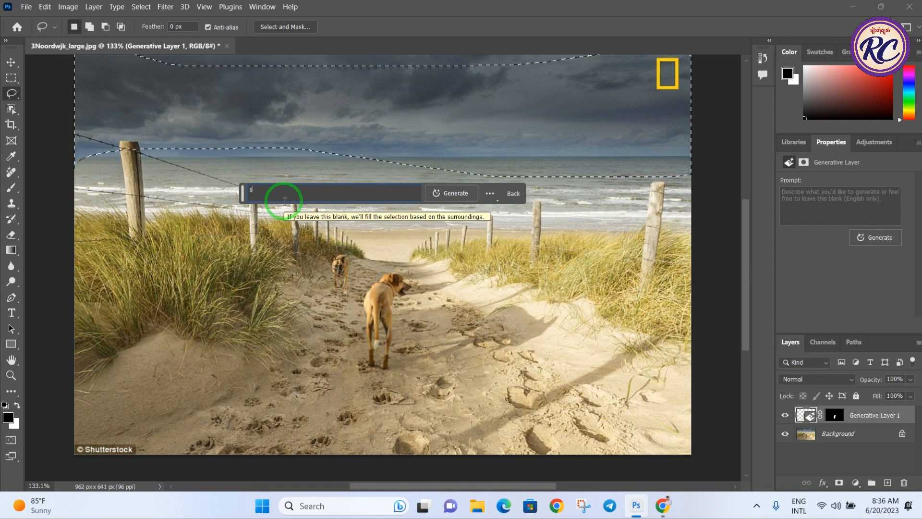
{"action": "type", "text": "sky have ran"}
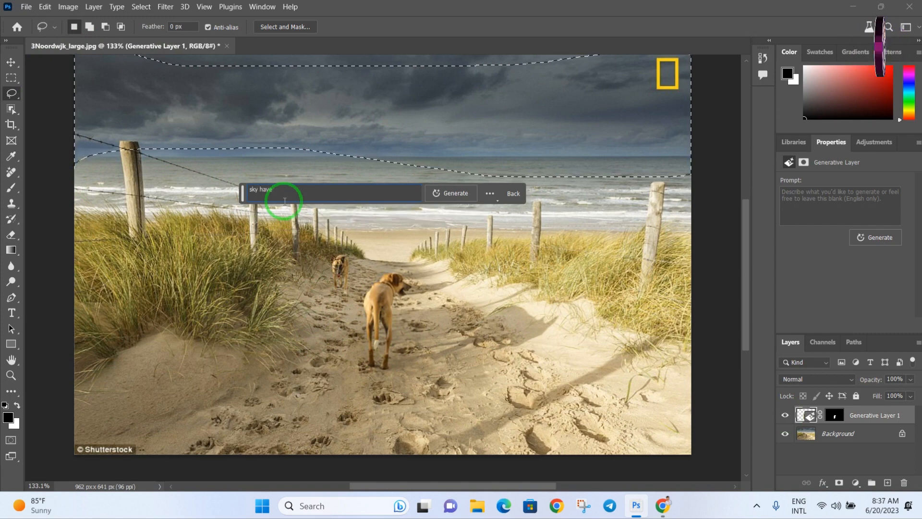
{"action": "left_click", "coordinate": [449, 192]}
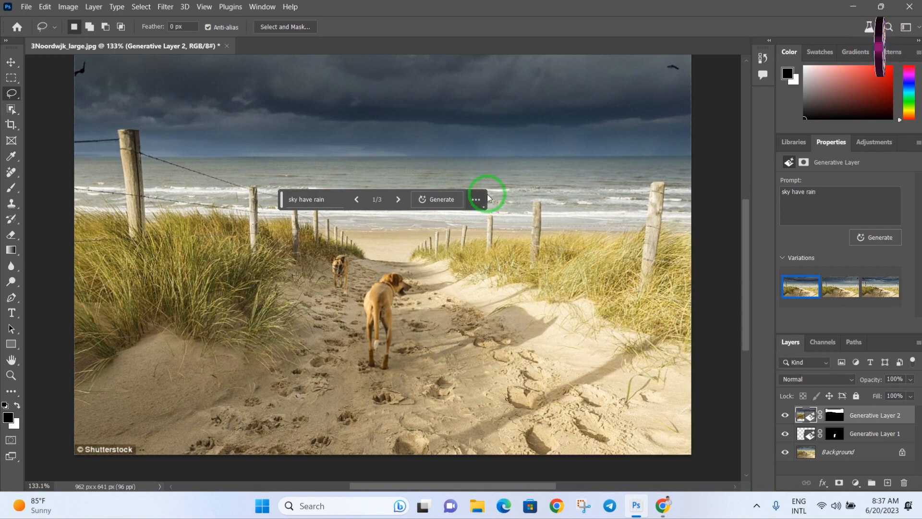
{"action": "left_click", "coordinate": [841, 289]}
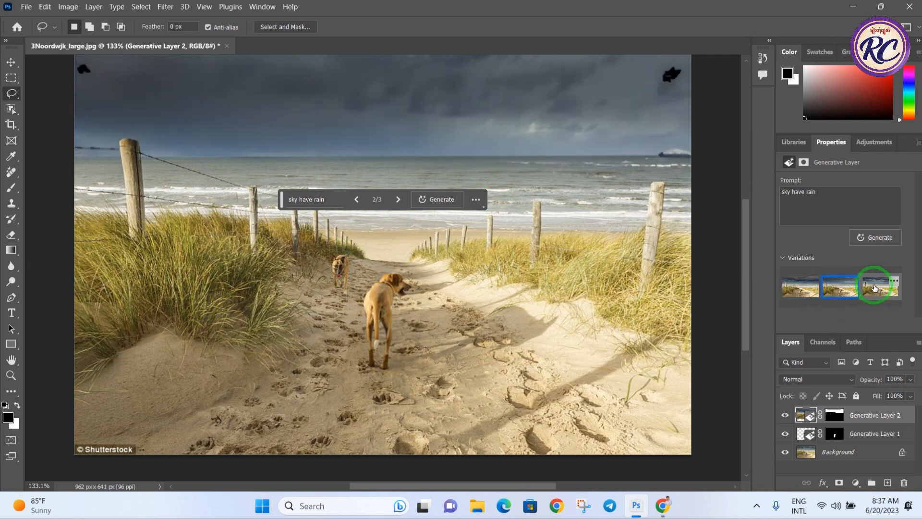
{"action": "left_click", "coordinate": [878, 288]}
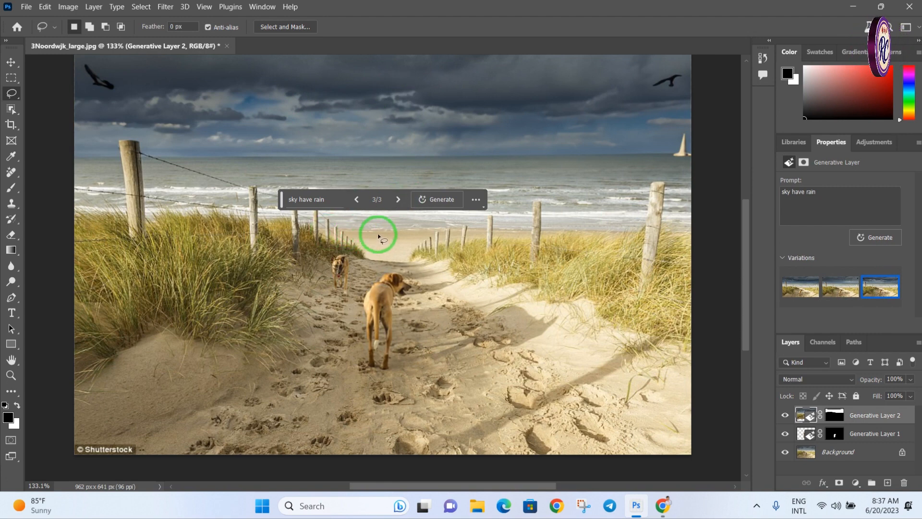
- Lasso the grassy dune on the photo's left side and run Generative Fill with the prompt "Mountain"
{"action": "mouse_move", "coordinate": [378, 234]}
{"action": "left_mouse_down"}
{"action": "mouse_move", "coordinate": [368, 267]}
{"action": "mouse_move", "coordinate": [317, 344]}
{"action": "mouse_move", "coordinate": [50, 424]}
{"action": "mouse_move", "coordinate": [4, 315]}
{"action": "left_mouse_up"}
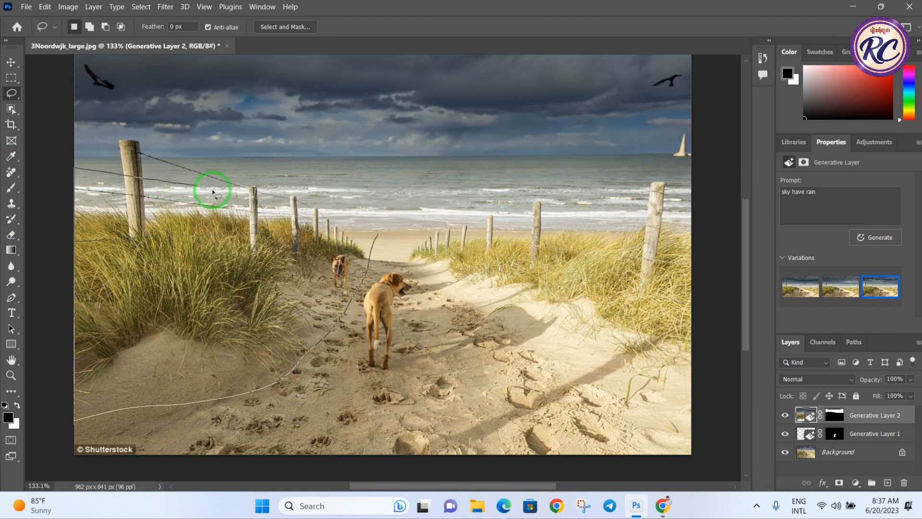
{"action": "left_click_drag", "start_coordinate": [363, 231], "coordinate": [356, 253]}
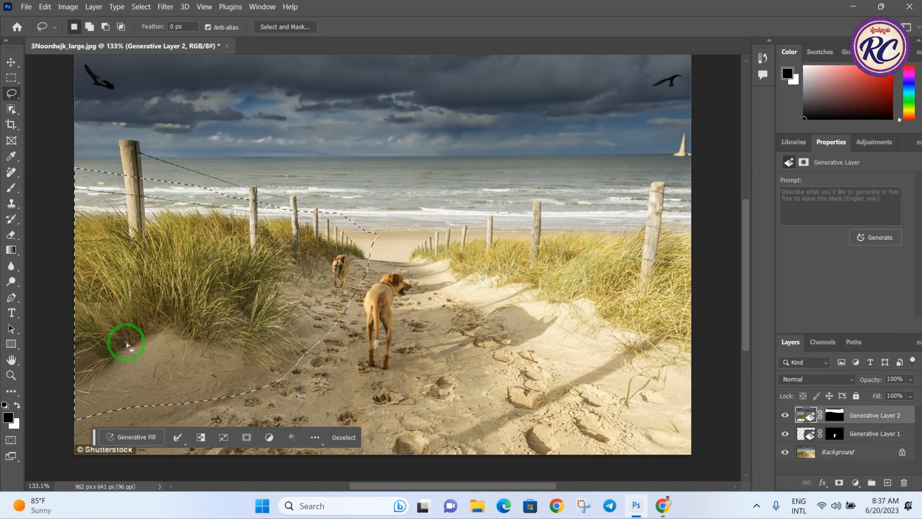
{"action": "left_click", "coordinate": [128, 438]}
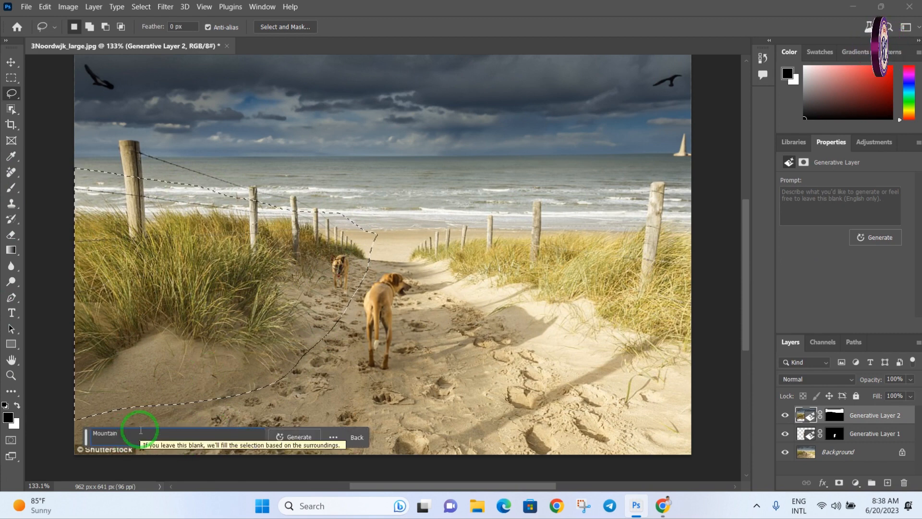
{"action": "type", "text": "Mountain"}
{"action": "left_click", "coordinate": [291, 437]}
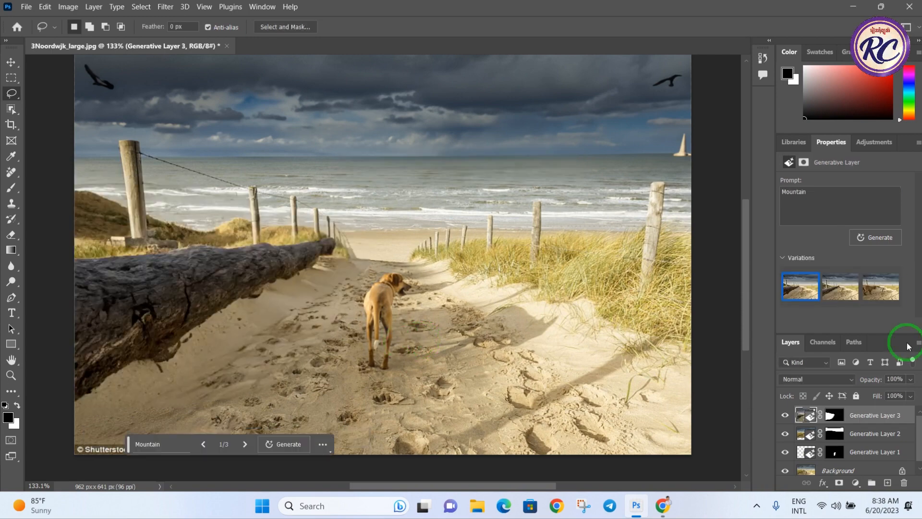
- Preview the second "Mountain" variation with Generative Layer 3 hidden and shown, and switch to the third variation
{"action": "left_click", "coordinate": [833, 290]}
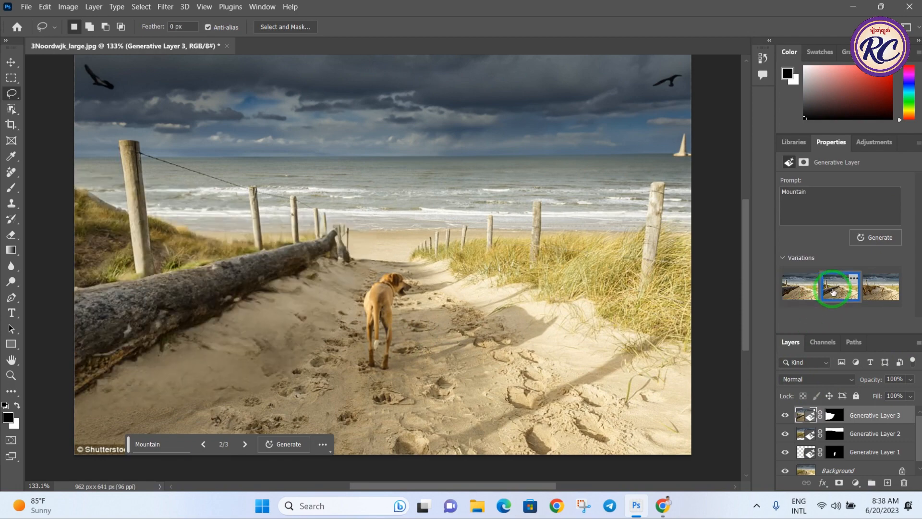
{"action": "left_click", "coordinate": [784, 415]}
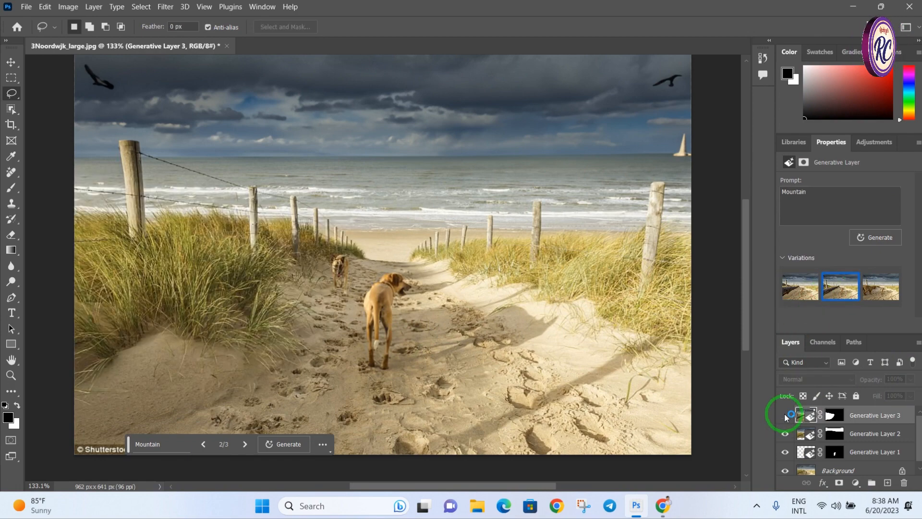
{"action": "left_click", "coordinate": [785, 415]}
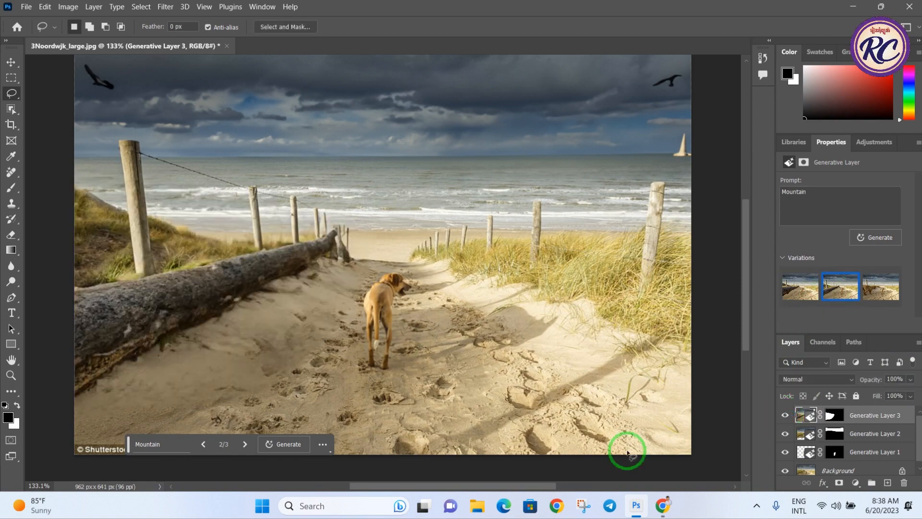
{"action": "left_click", "coordinate": [881, 293]}
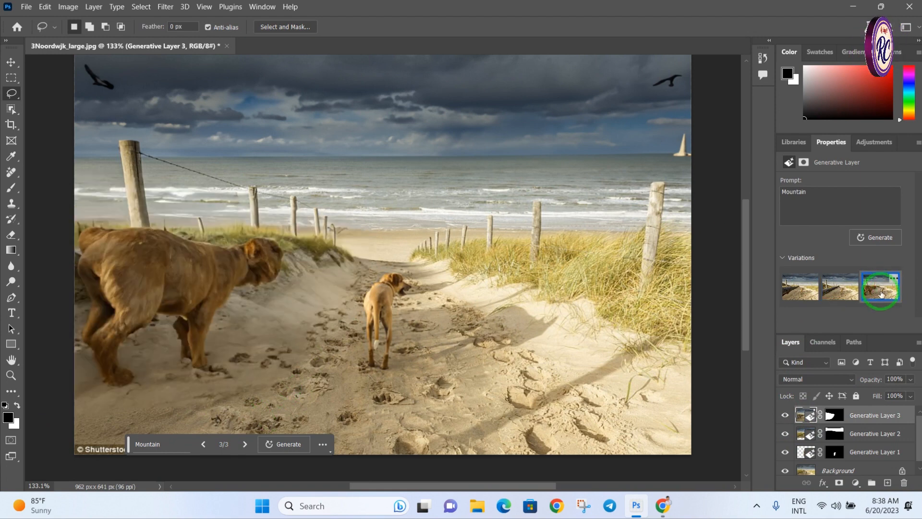
- Hide and show Generative Layers 3 and 2 to compare the generated dune and sky with the original photo
{"action": "left_click", "coordinate": [786, 416]}
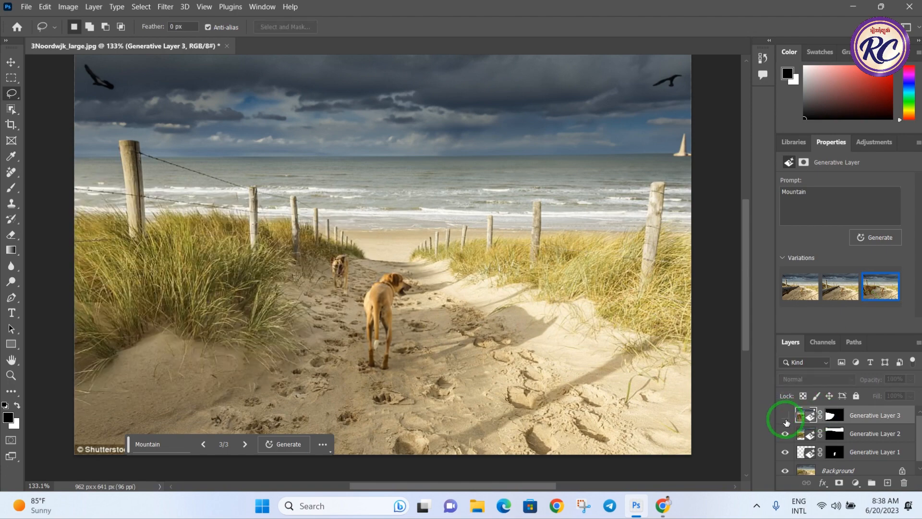
{"action": "left_click", "coordinate": [785, 416]}
{"action": "left_click", "coordinate": [785, 415]}
{"action": "left_click", "coordinate": [785, 435]}
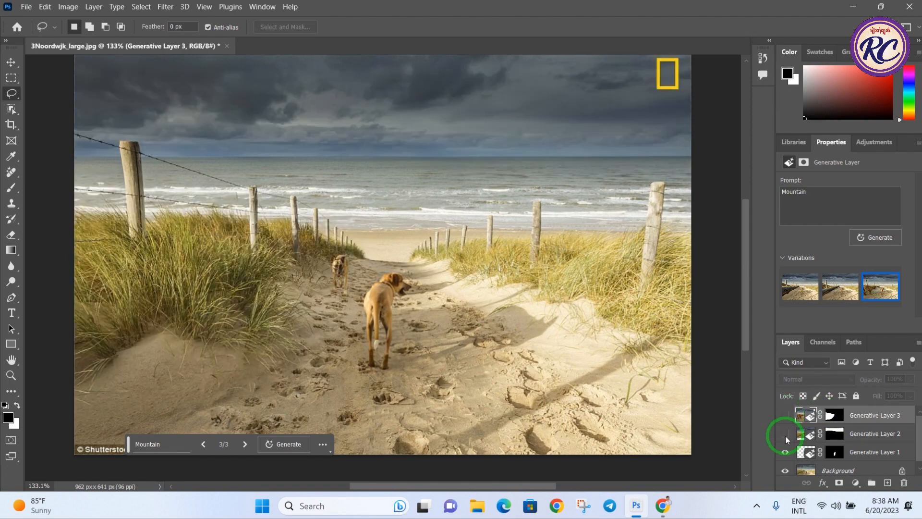
{"action": "left_click", "coordinate": [786, 434]}
{"action": "left_click", "coordinate": [786, 416]}
- Preview the first "Mountain" variation, choose the second, and toggle Generative Layer 3 repeatedly to compare it with the original
{"action": "left_click", "coordinate": [800, 287]}
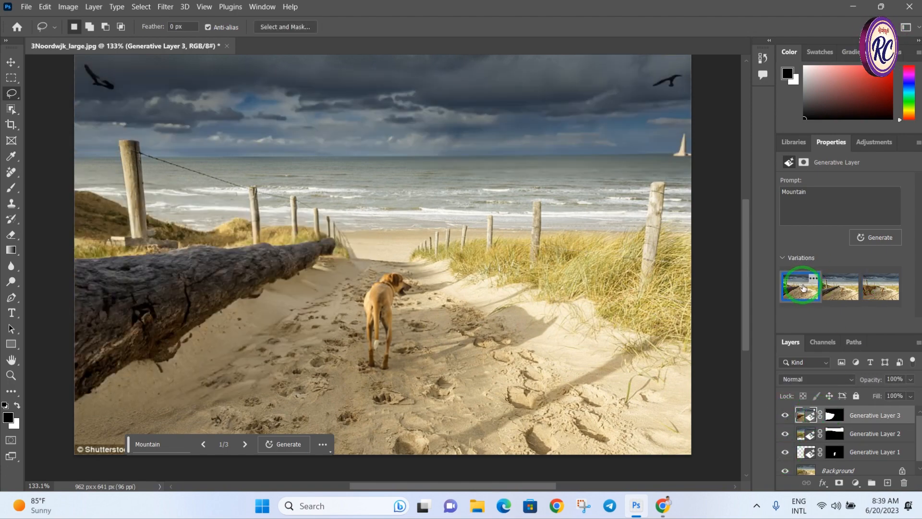
{"action": "left_click", "coordinate": [840, 288]}
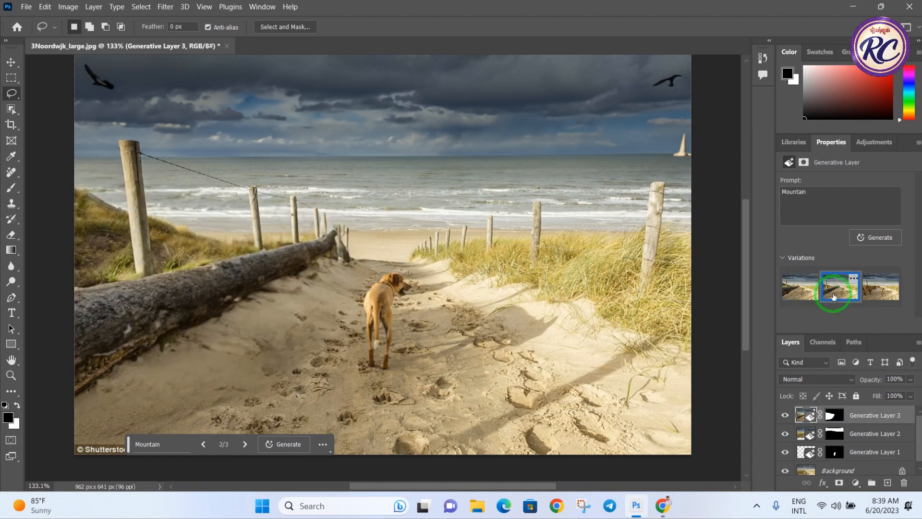
{"action": "left_click", "coordinate": [786, 416]}
{"action": "left_click", "coordinate": [786, 415]}
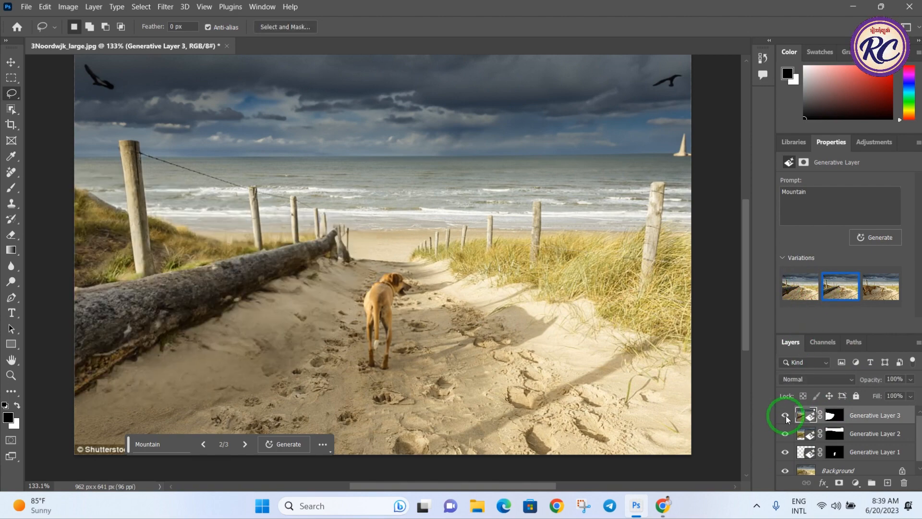
{"action": "left_click", "coordinate": [786, 416]}
{"action": "left_click", "coordinate": [786, 416]}
{"action": "left_click", "coordinate": [785, 415]}
{"action": "left_click", "coordinate": [785, 416]}
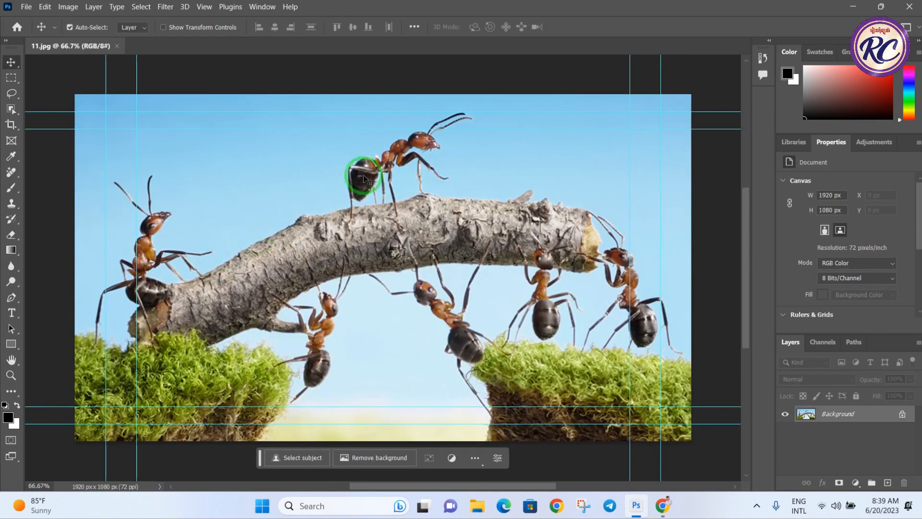
- Hide the guides, lasso the ant on top of the branch, and run Generative Fill with the prompt "buterfly"
{"action": "key", "text": "ctrl+semicolon"}
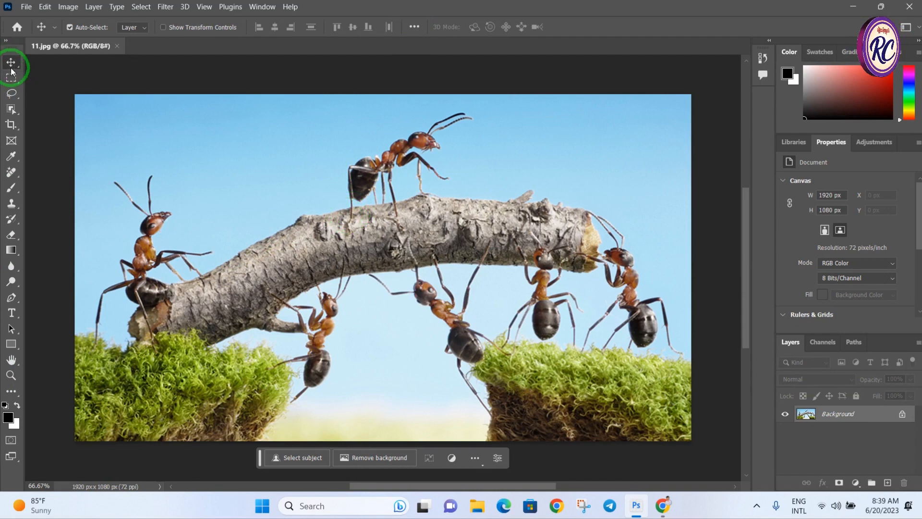
{"action": "left_click", "coordinate": [12, 94]}
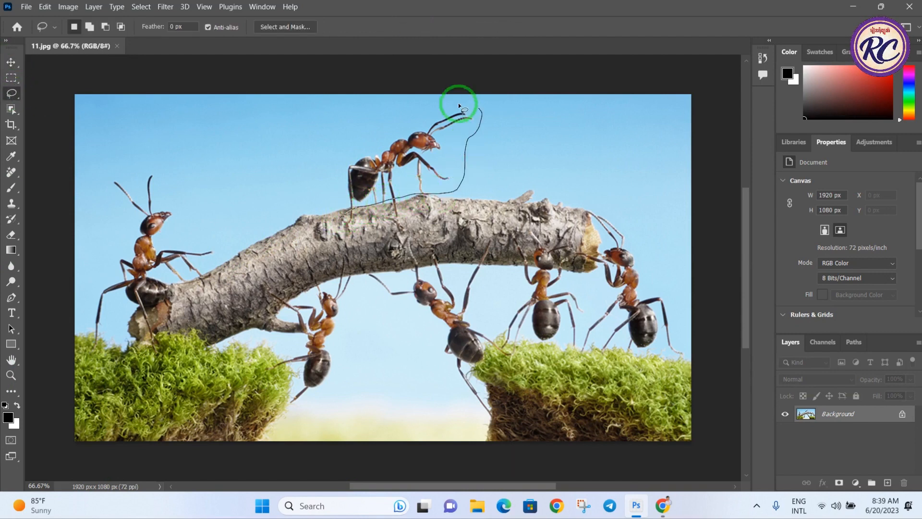
{"action": "mouse_move", "coordinate": [459, 104]}
{"action": "left_mouse_down"}
{"action": "mouse_move", "coordinate": [321, 141]}
{"action": "mouse_move", "coordinate": [316, 191]}
{"action": "mouse_move", "coordinate": [346, 217]}
{"action": "left_mouse_up"}
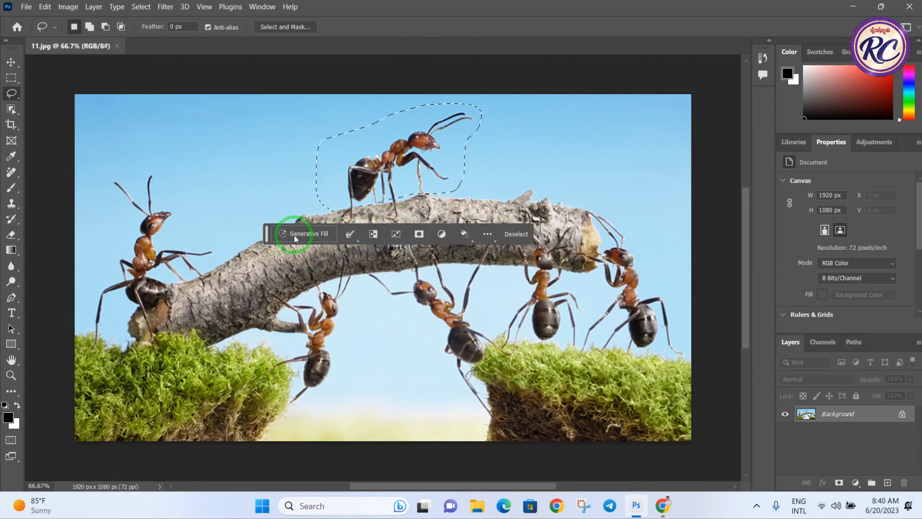
{"action": "left_click", "coordinate": [295, 235]}
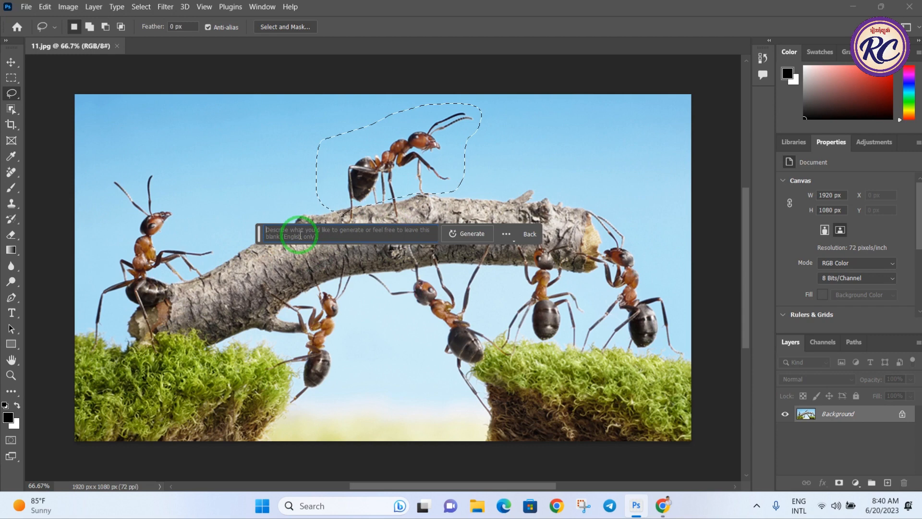
{"action": "type", "text": "buterfly"}
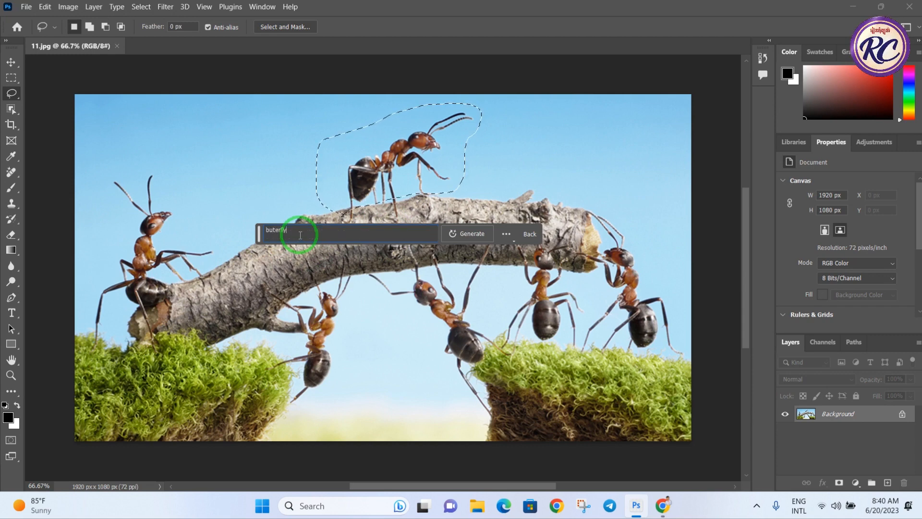
{"action": "left_click", "coordinate": [467, 236]}
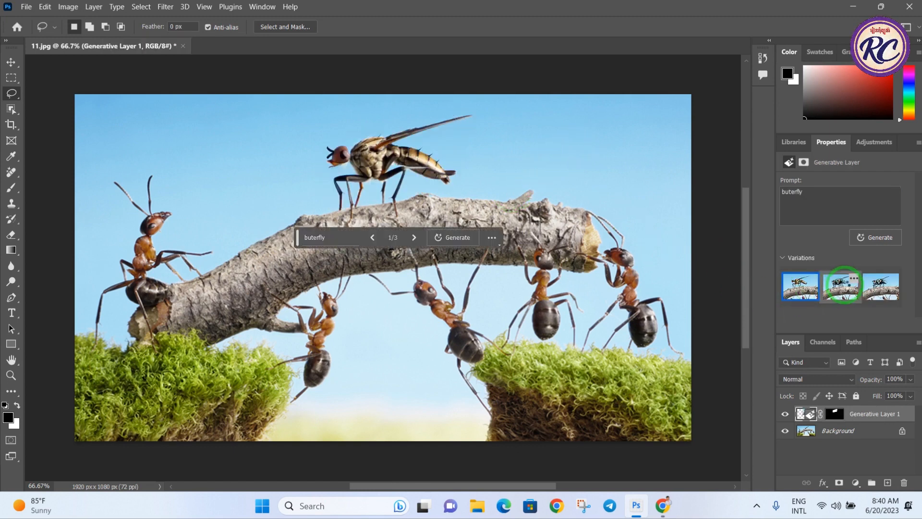
- Preview all three "buterfly" variations on Generative Layer 1 and switch back to the second one
{"action": "left_click", "coordinate": [846, 288]}
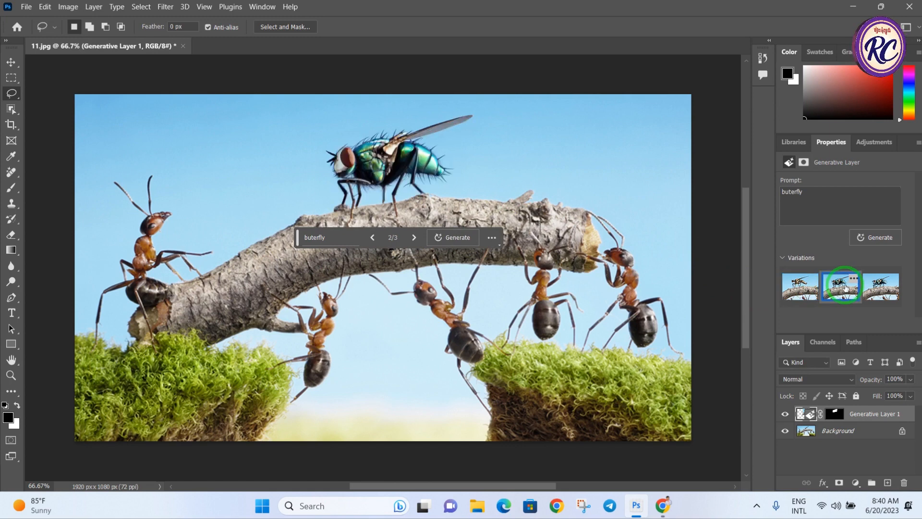
{"action": "left_click", "coordinate": [875, 292]}
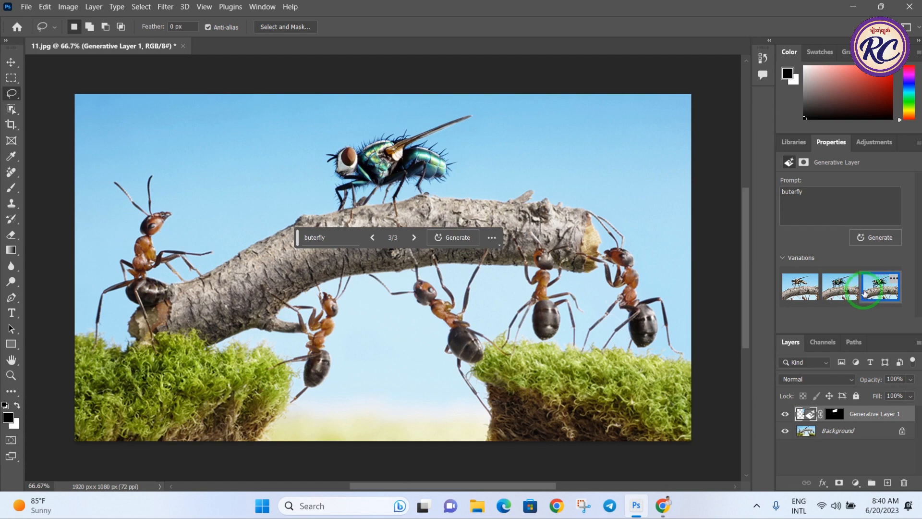
{"action": "left_click", "coordinate": [827, 287]}
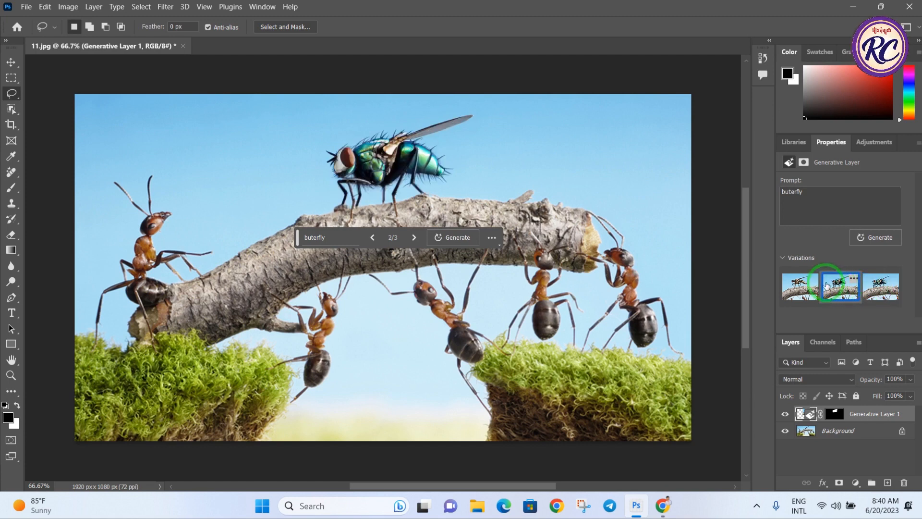
{"action": "left_click", "coordinate": [799, 288]}
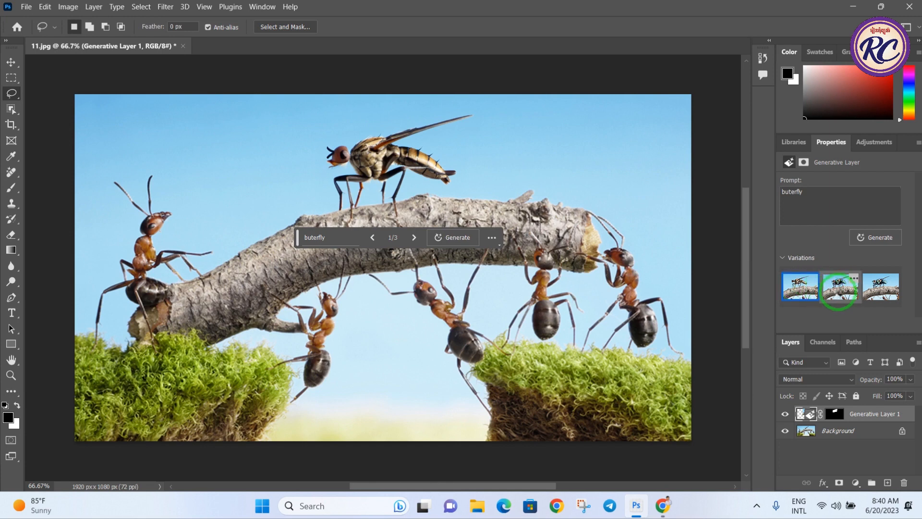
{"action": "left_click", "coordinate": [839, 293]}
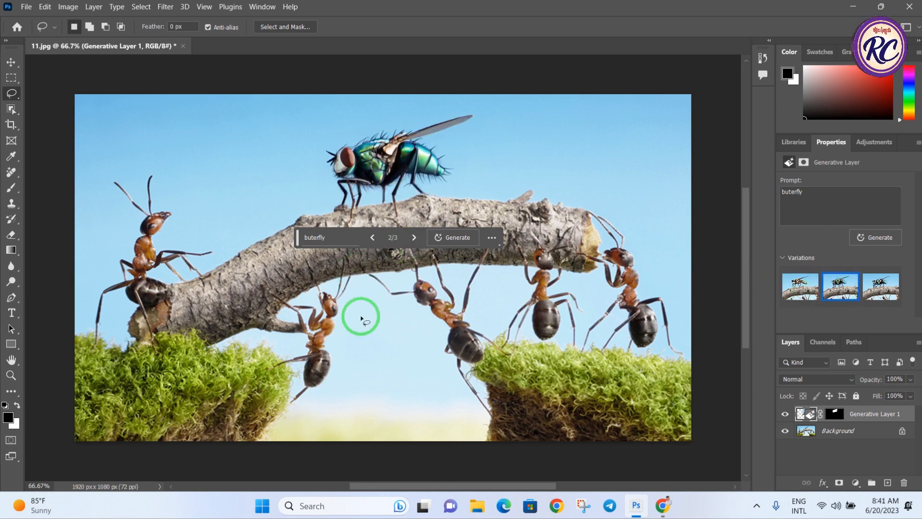
- Switch to Google Translate in Chrome, translate "មេអំបៅ" from Khmer to English, and copy the translated word
{"action": "left_click", "coordinate": [663, 505]}
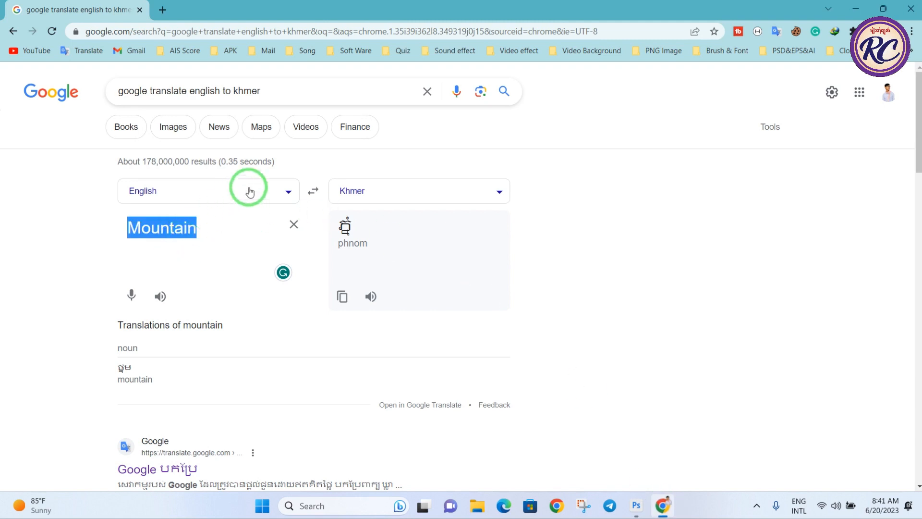
{"action": "left_click", "coordinate": [312, 190]}
{"action": "left_click_drag", "start_coordinate": [135, 225], "coordinate": [87, 220]}
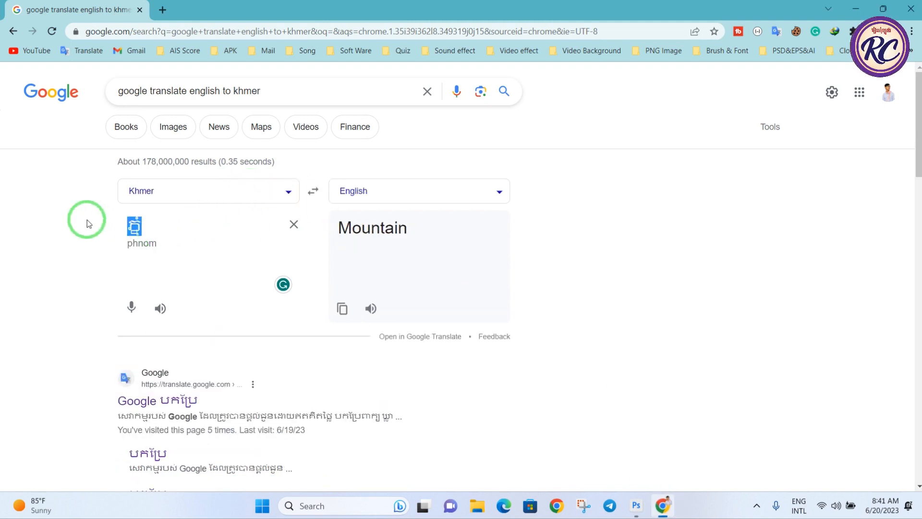
{"action": "key", "text": "alt+shift"}
{"action": "type", "text": "មេអ"}
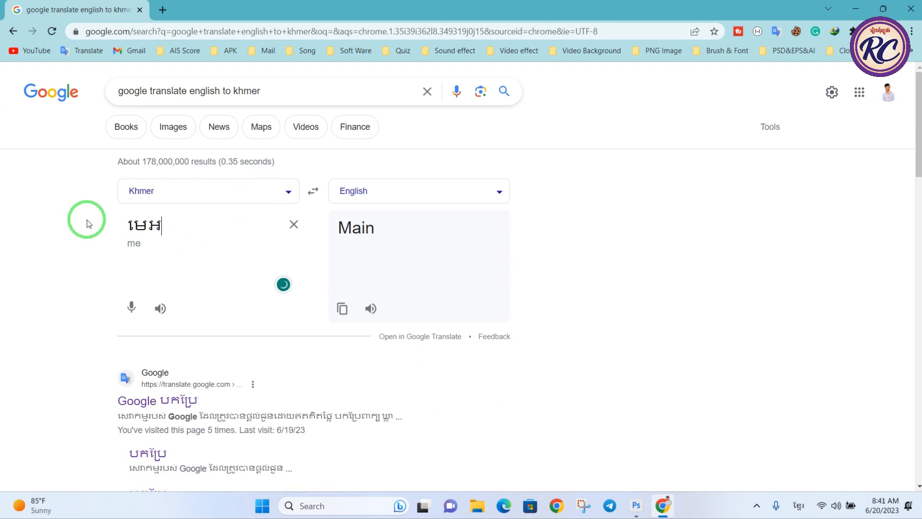
{"action": "type", "text": "ំបៅ"}
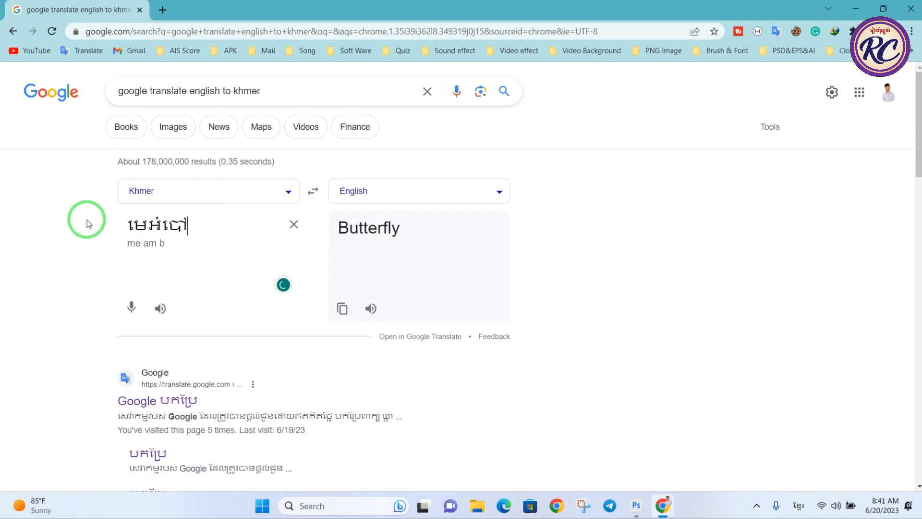
{"action": "left_click_drag", "start_coordinate": [410, 230], "coordinate": [312, 246]}
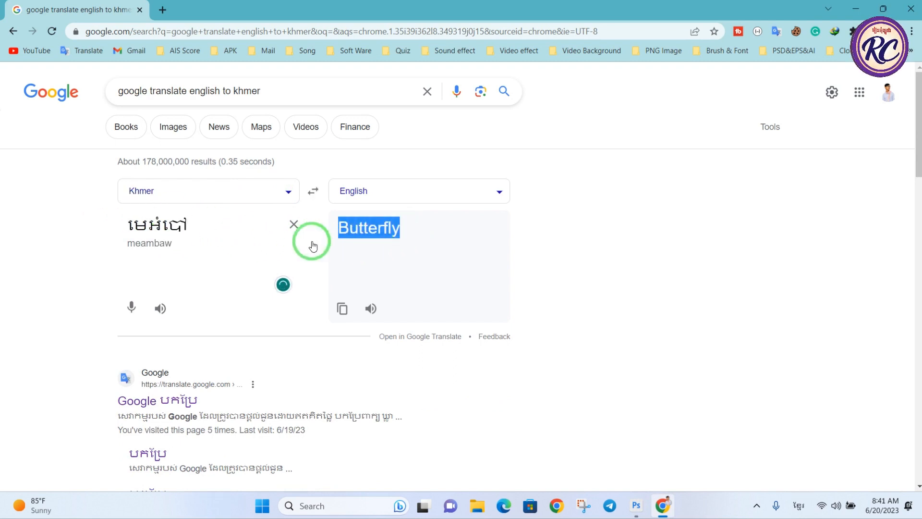
- Back in Photoshop, replace Generative Layer 1's prompt with "Butterfly" and generate new variations
{"action": "left_click", "coordinate": [637, 508]}
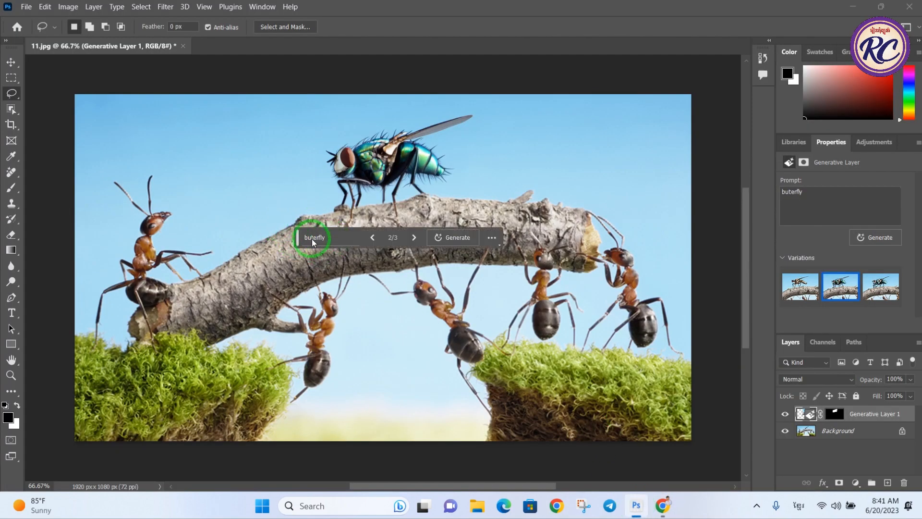
{"action": "left_click", "coordinate": [838, 198]}
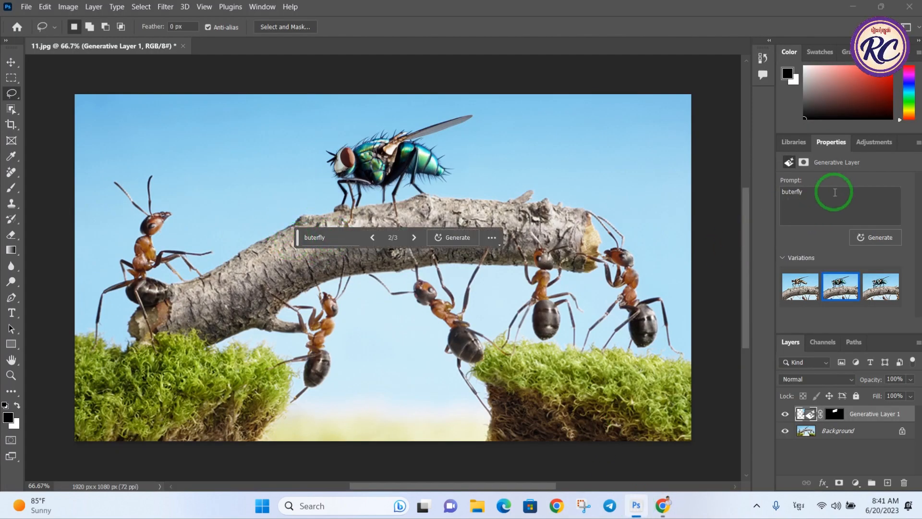
{"action": "key", "text": "Return"}
{"action": "type", "text": "Butterfly"}
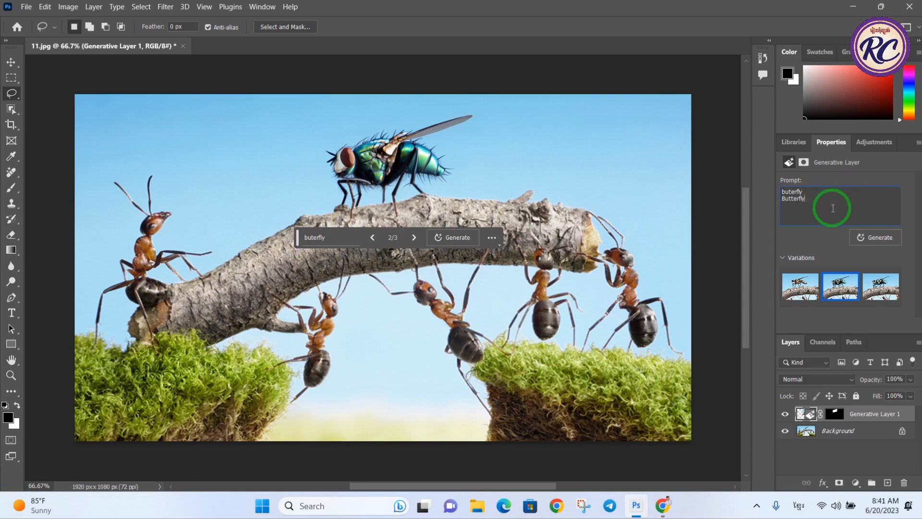
{"action": "double_click", "coordinate": [809, 190]}
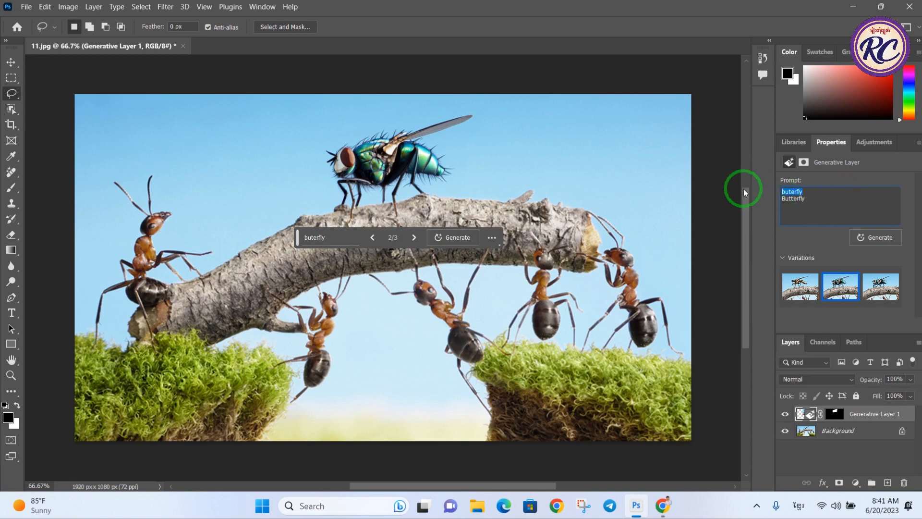
{"action": "key", "text": "BackSpace"}
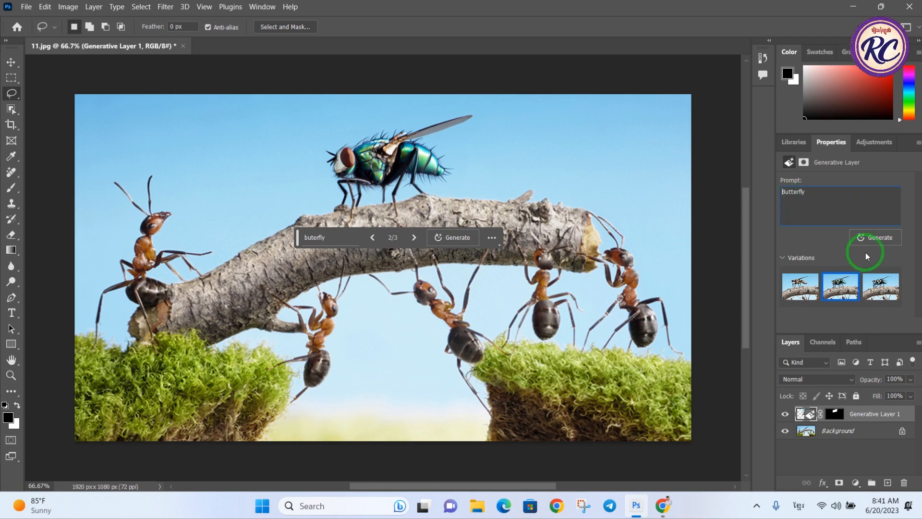
{"action": "left_click", "coordinate": [884, 238]}
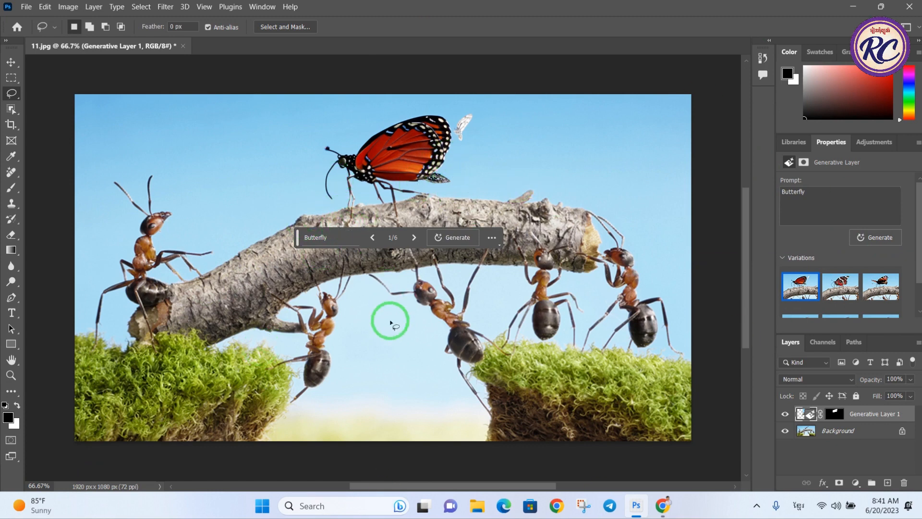
- Close 11.jpg without saving the changes and open the toddler photo IMG20220410170835.jpg
{"action": "left_click", "coordinate": [182, 45]}
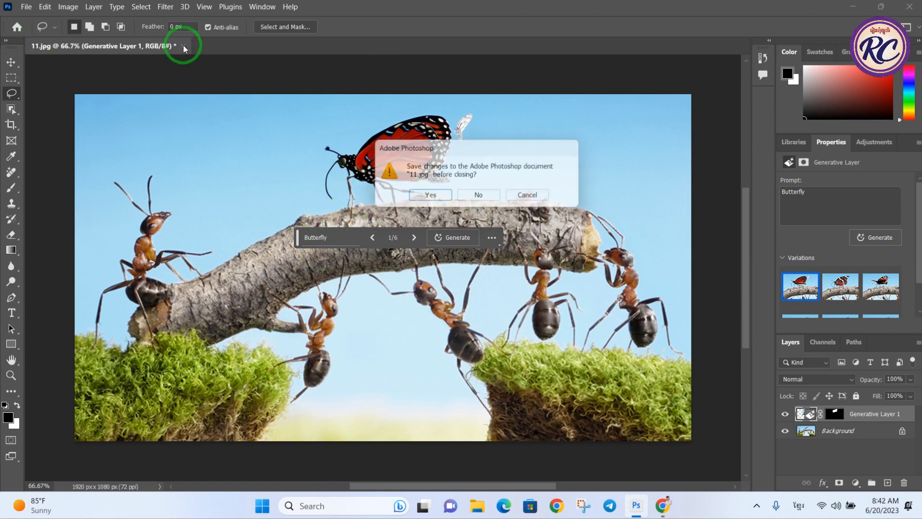
{"action": "left_click", "coordinate": [485, 197]}
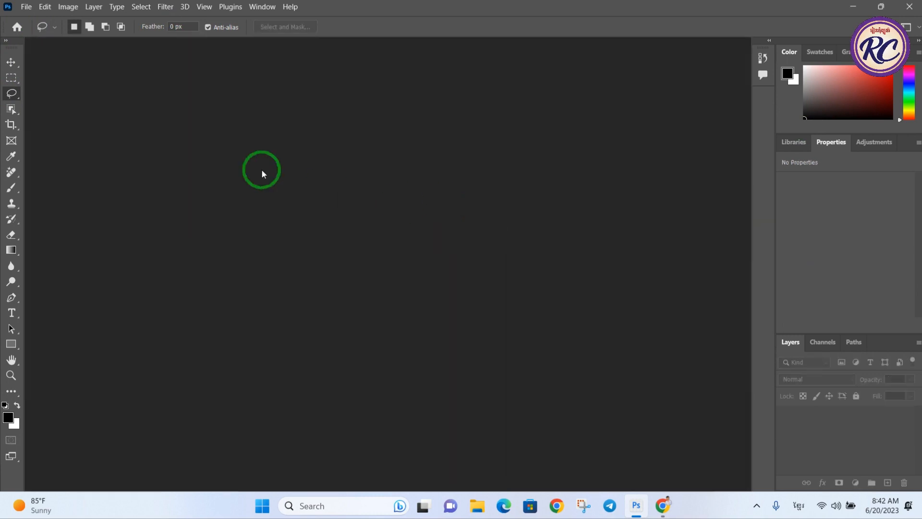
{"action": "left_click", "coordinate": [26, 7]}
{"action": "left_click", "coordinate": [41, 31]}
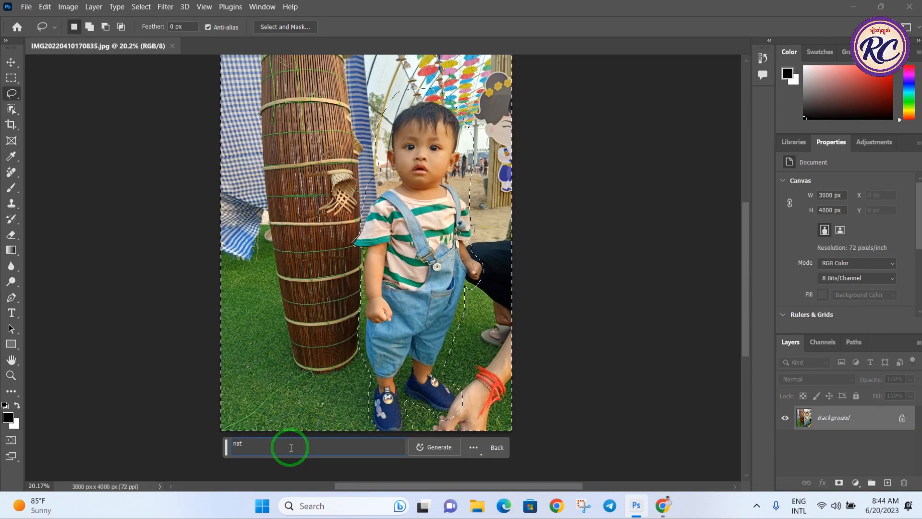
- Generate a new background around the toddler with the prompt "natural", preview the variations, and choose the first
{"action": "type", "text": "ural"}
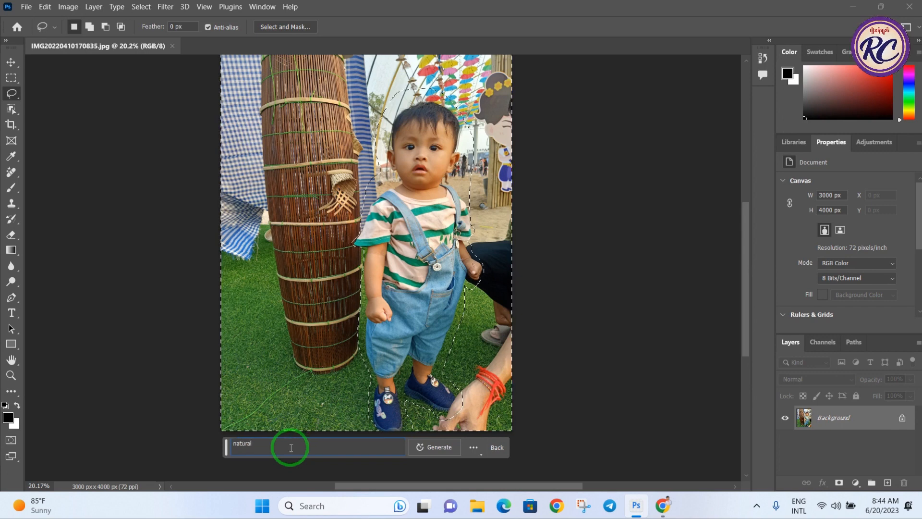
{"action": "key", "text": "Return"}
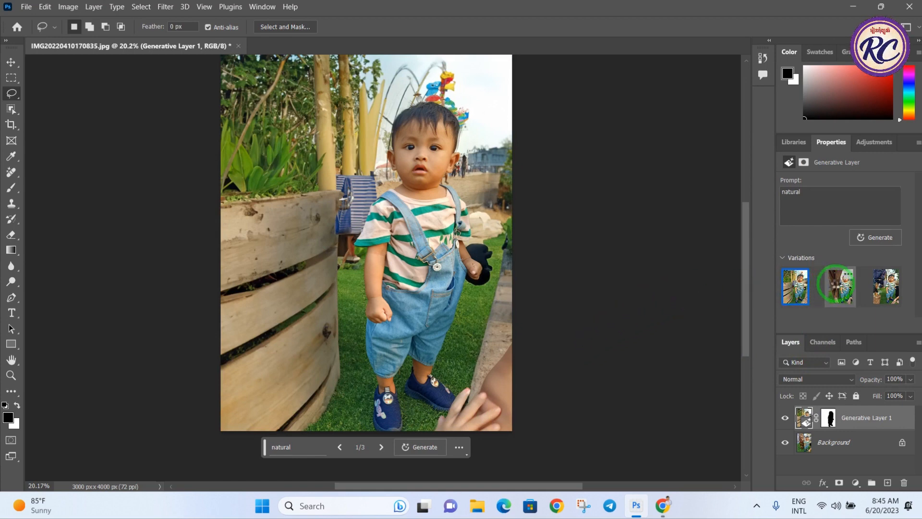
{"action": "left_click", "coordinate": [837, 284]}
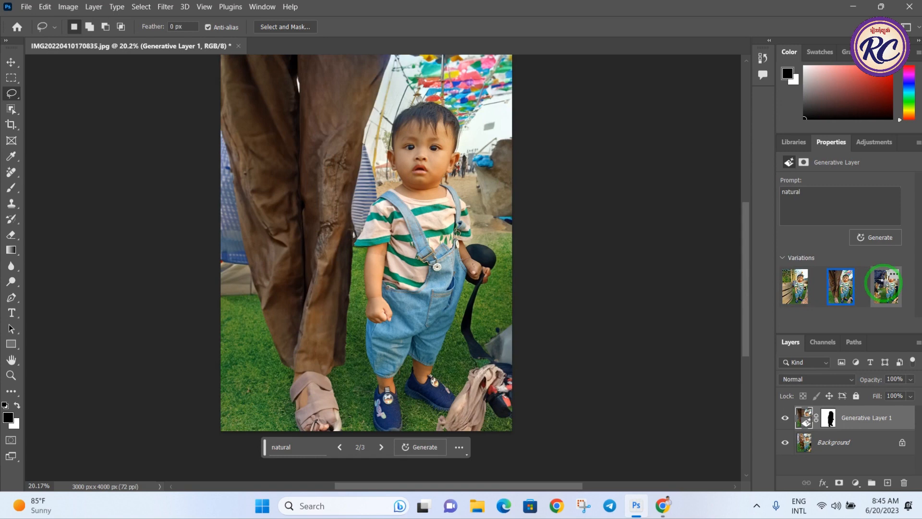
{"action": "left_click", "coordinate": [885, 285]}
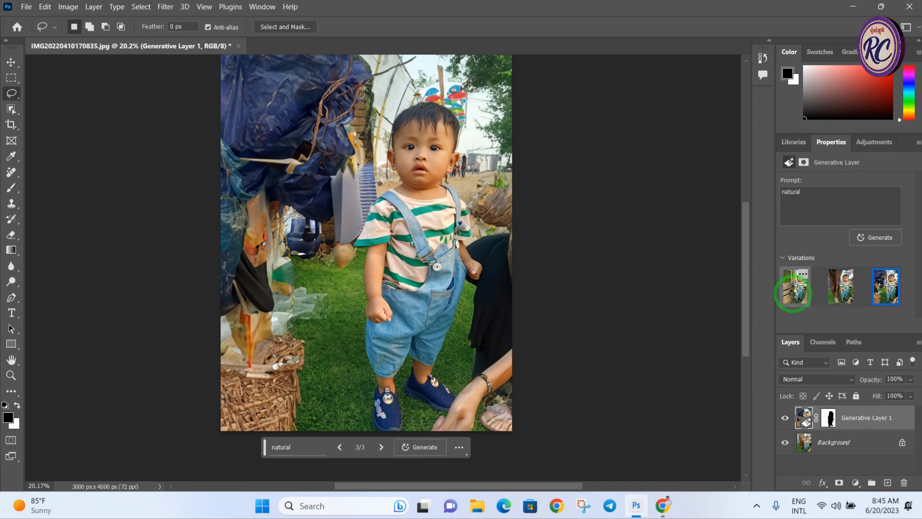
{"action": "left_click", "coordinate": [794, 296]}
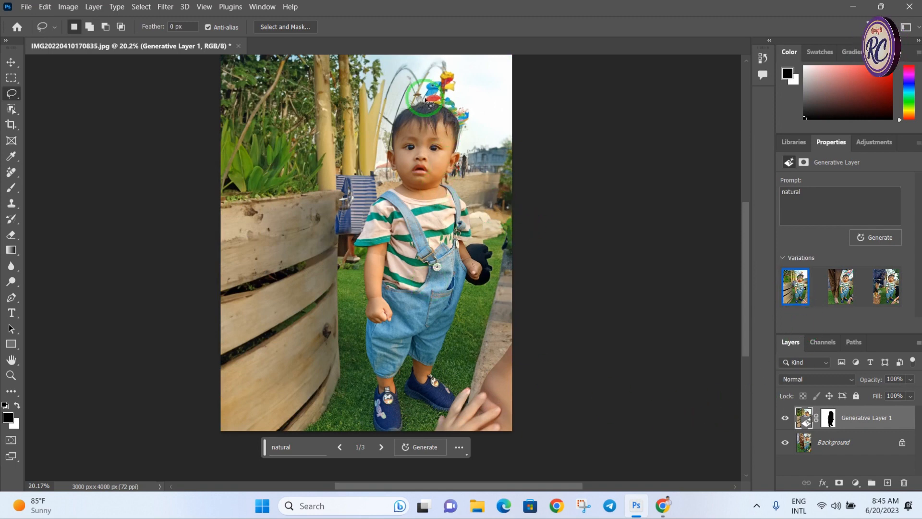
- Inspect the generated background up close, and hide and show Generative Layer 1 to compare it with the original photo
{"action": "scroll", "coordinate": [425, 99], "scroll_direction": "up", "scroll_amount": 2}
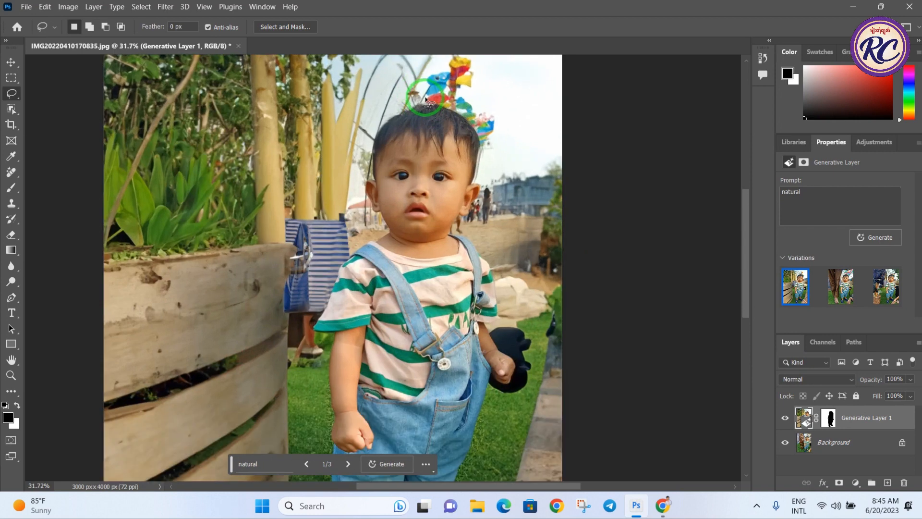
{"action": "scroll", "coordinate": [425, 99], "scroll_direction": "down", "scroll_amount": 2}
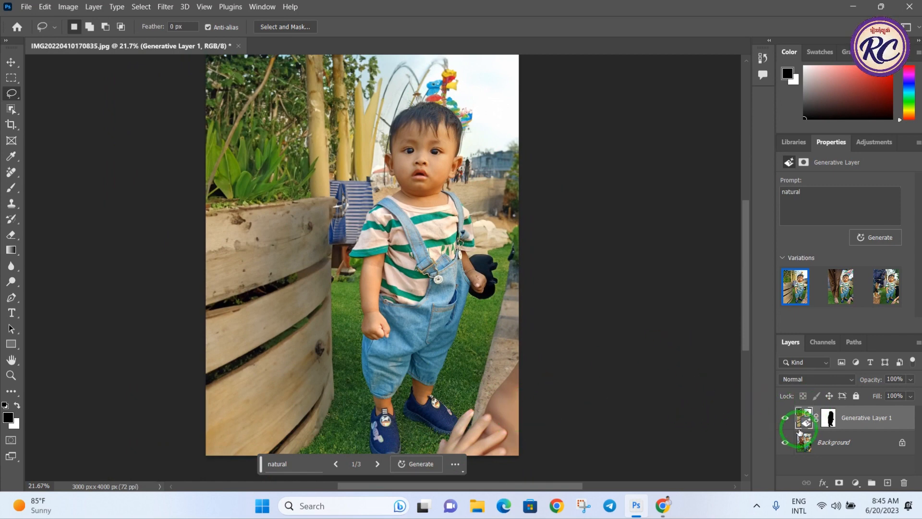
{"action": "left_click", "coordinate": [785, 419]}
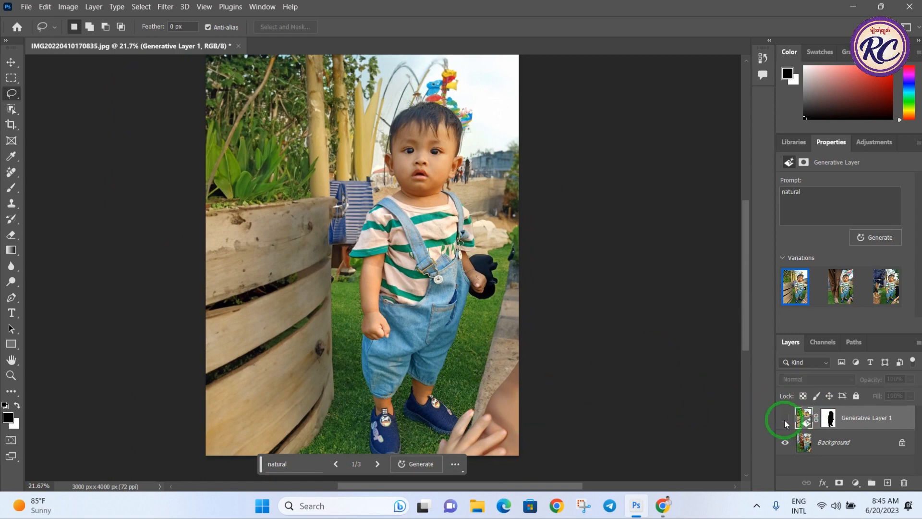
{"action": "left_click", "coordinate": [785, 419]}
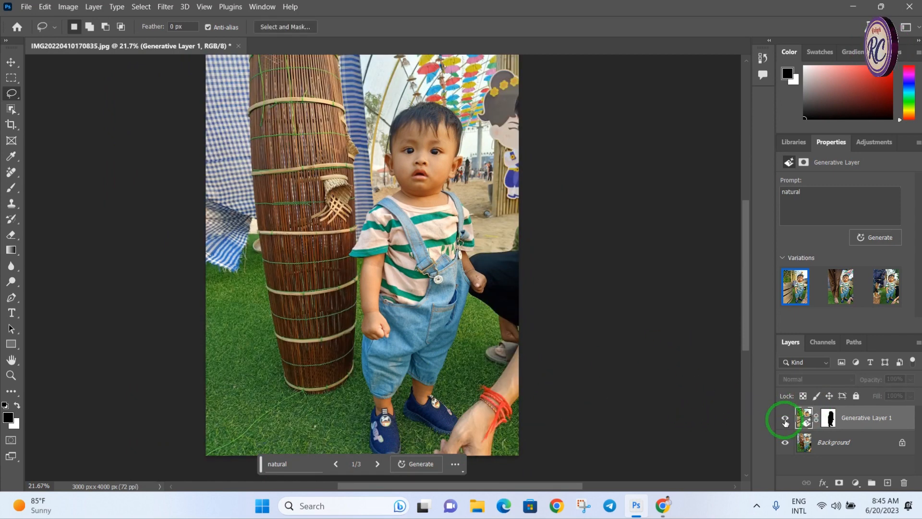
{"action": "left_click", "coordinate": [785, 421]}
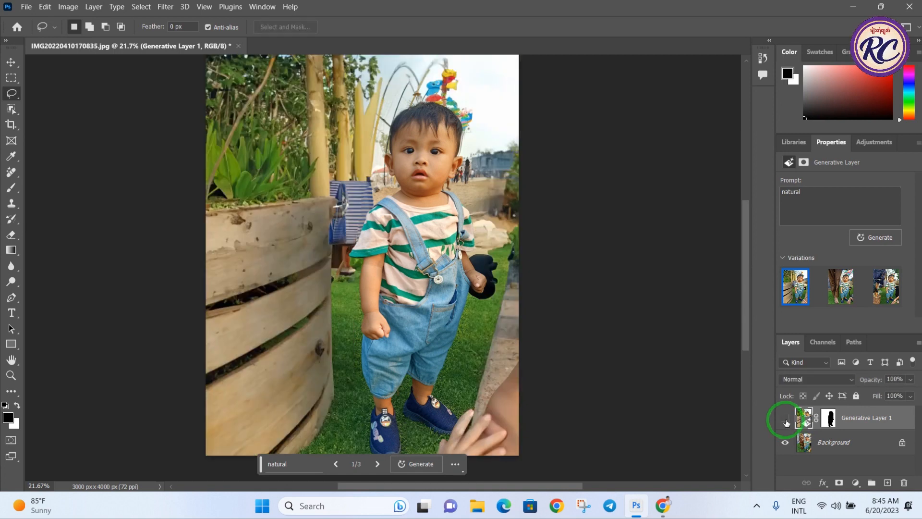
{"action": "left_click", "coordinate": [786, 420]}
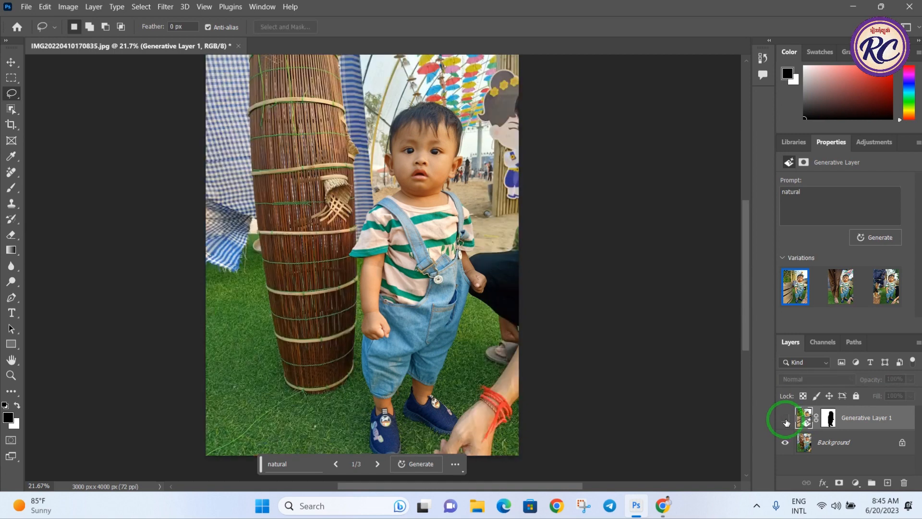
{"action": "left_click", "coordinate": [786, 420]}
{"action": "left_click", "coordinate": [413, 356]}
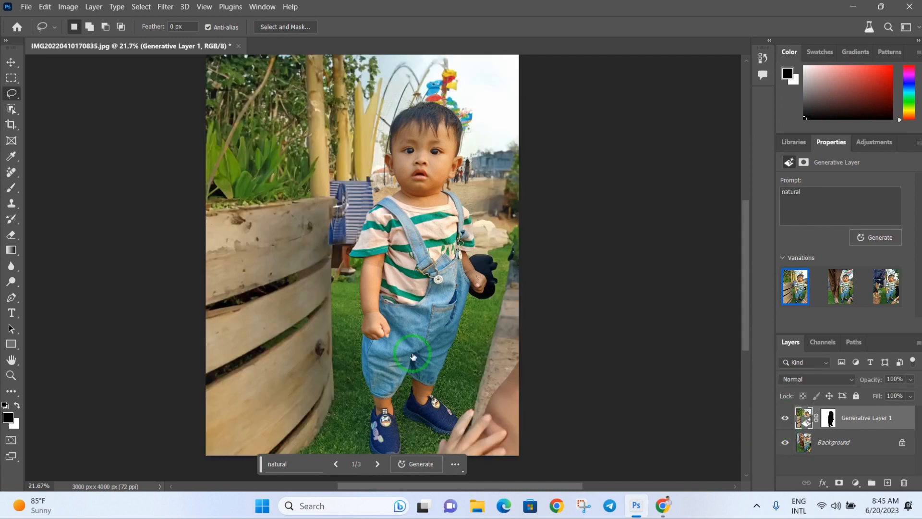